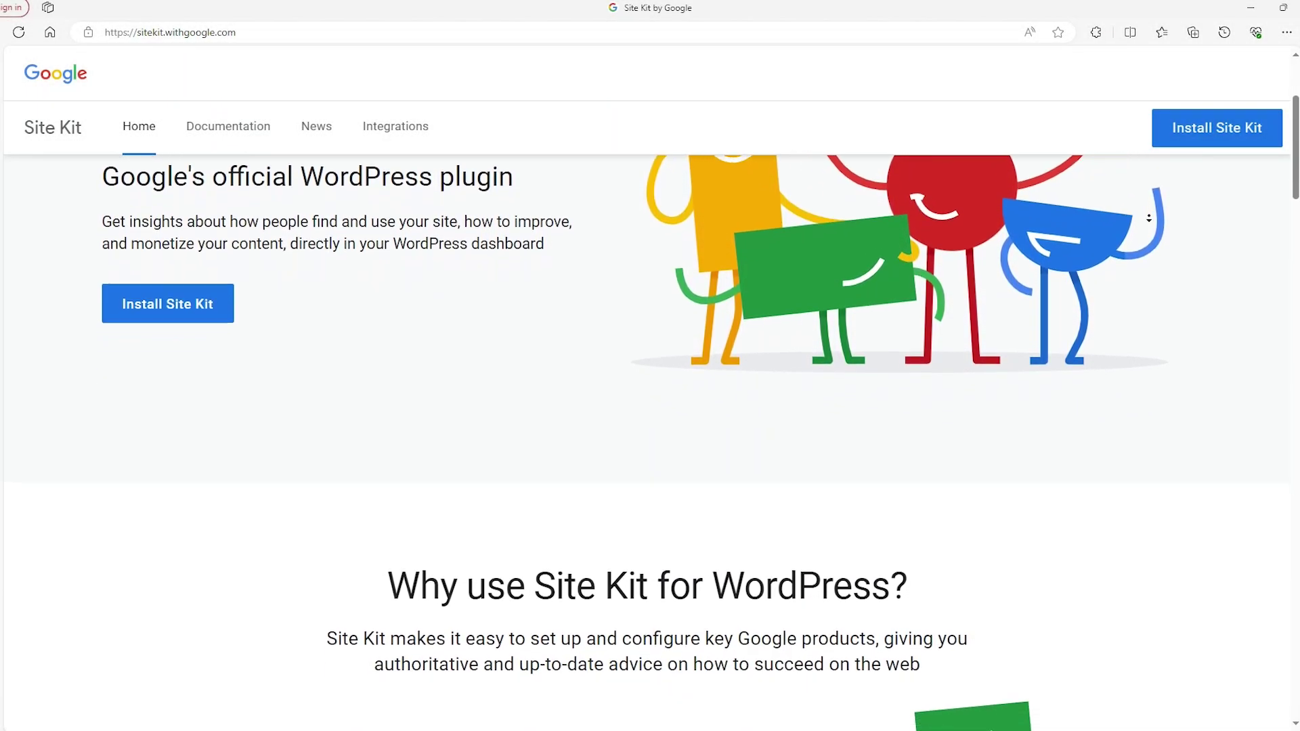
Scroll down the Site Kit home page to the Search Console, Analytics, PageSpeed Insights and AdSense cards
scroll(1149, 219, down, 2)
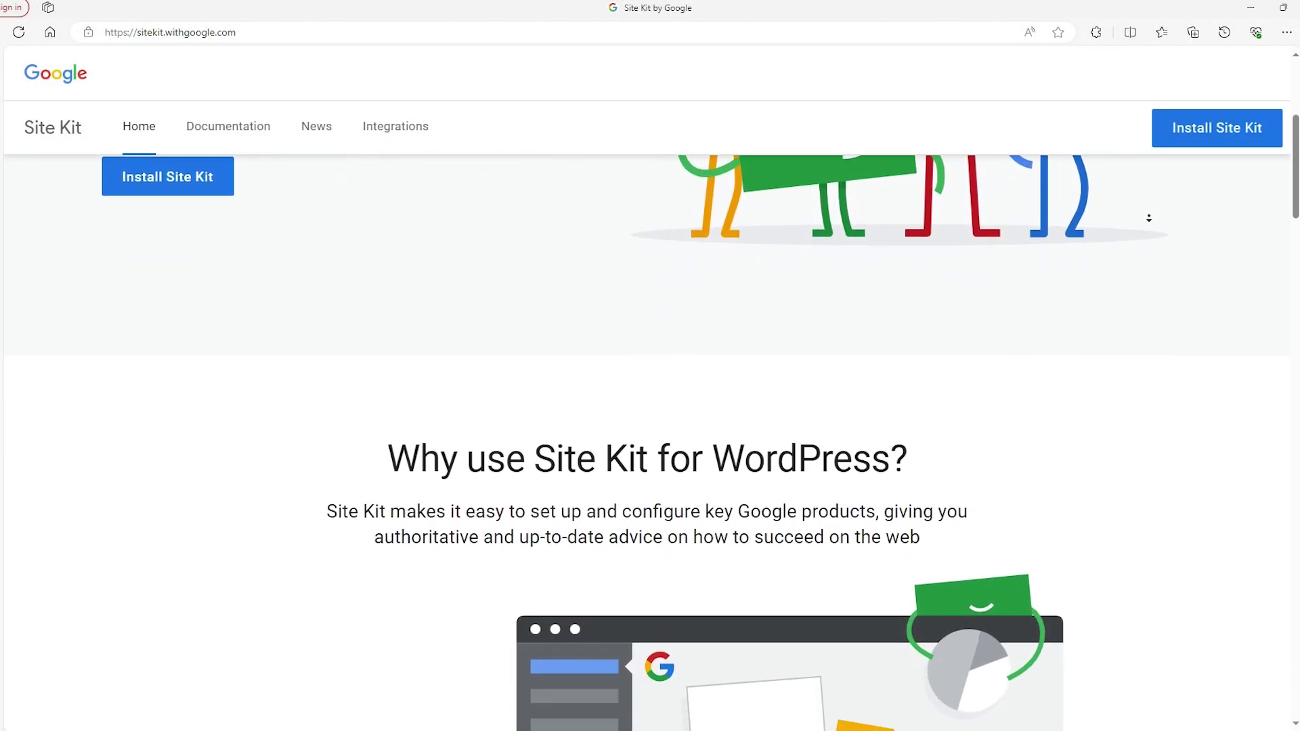
scroll(1149, 219, down, 2)
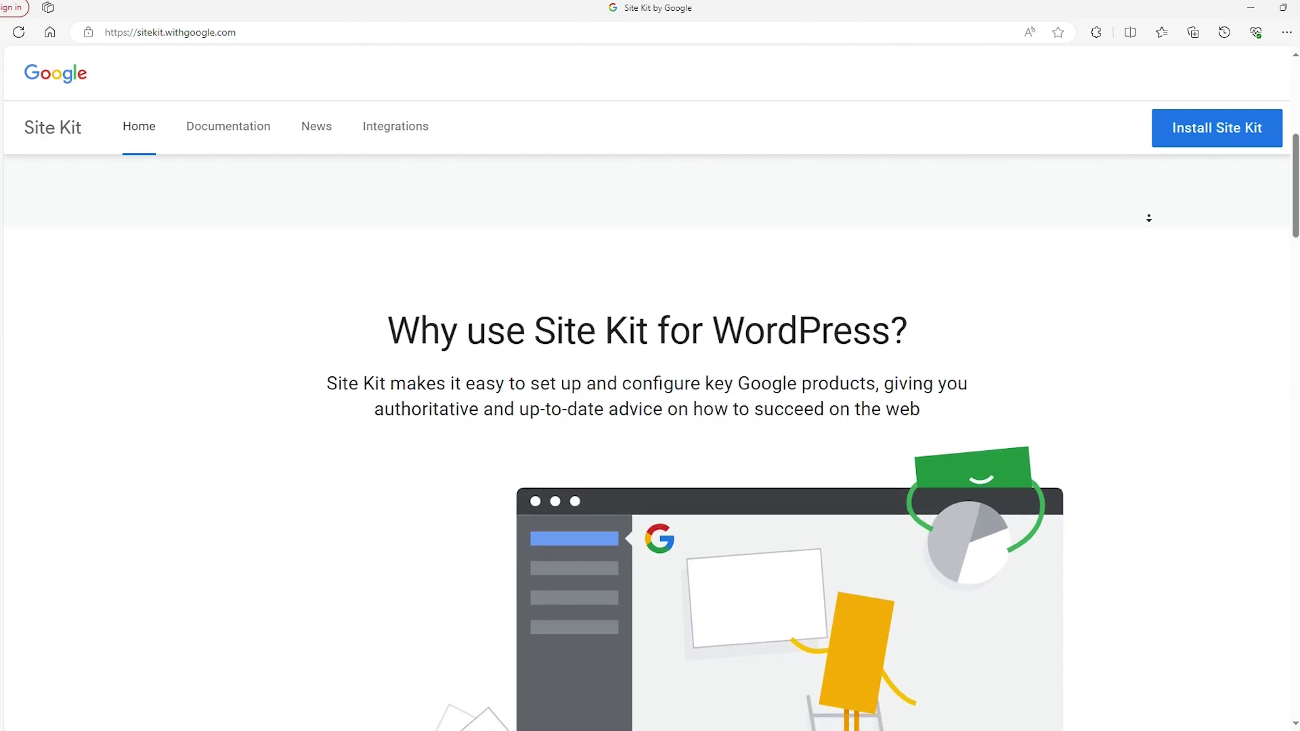
scroll(1149, 218, down, 2)
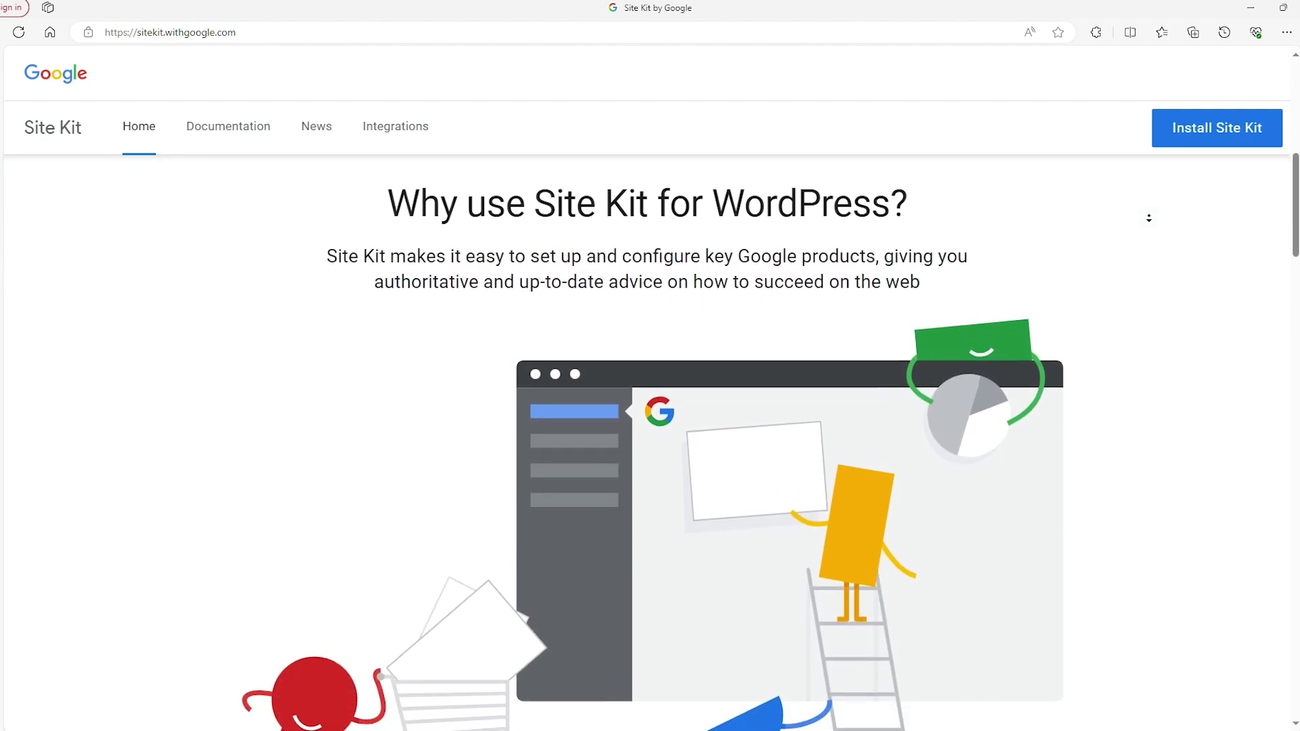
scroll(1149, 218, down, 2)
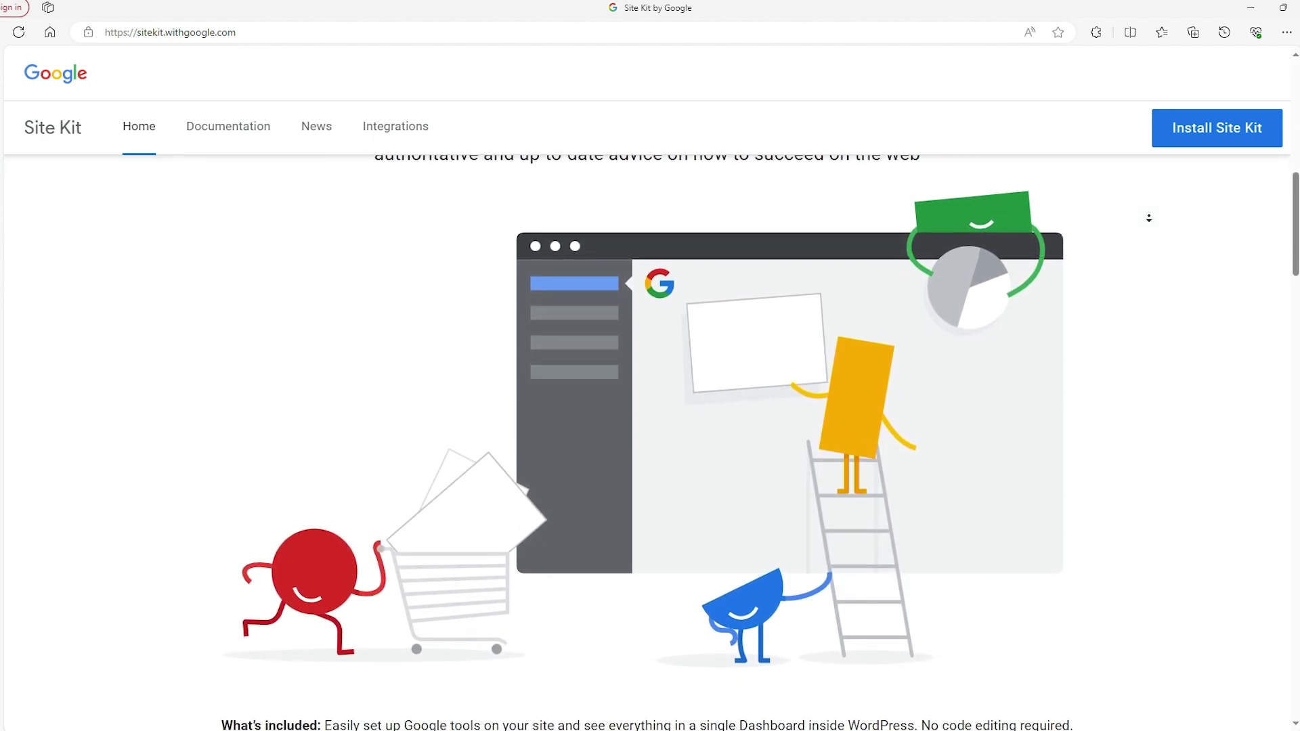
scroll(1149, 218, down, 2)
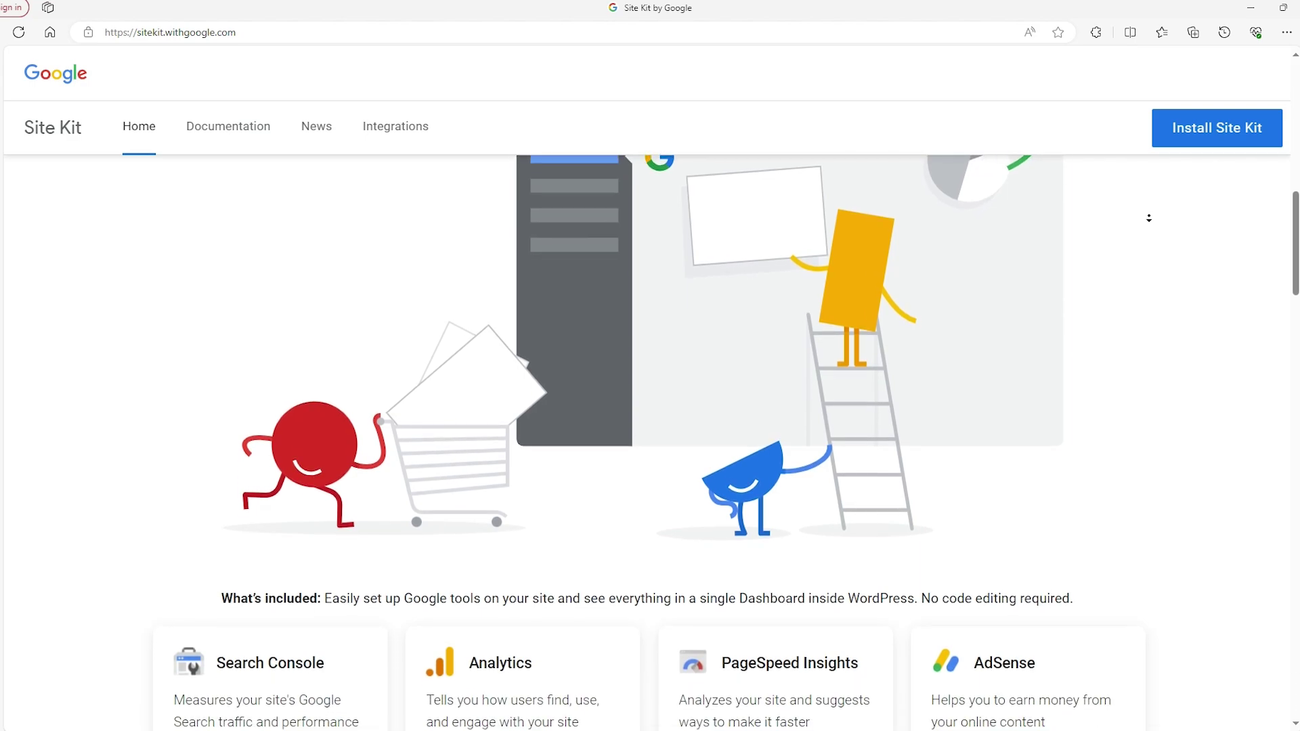
scroll(1149, 219, down, 2)
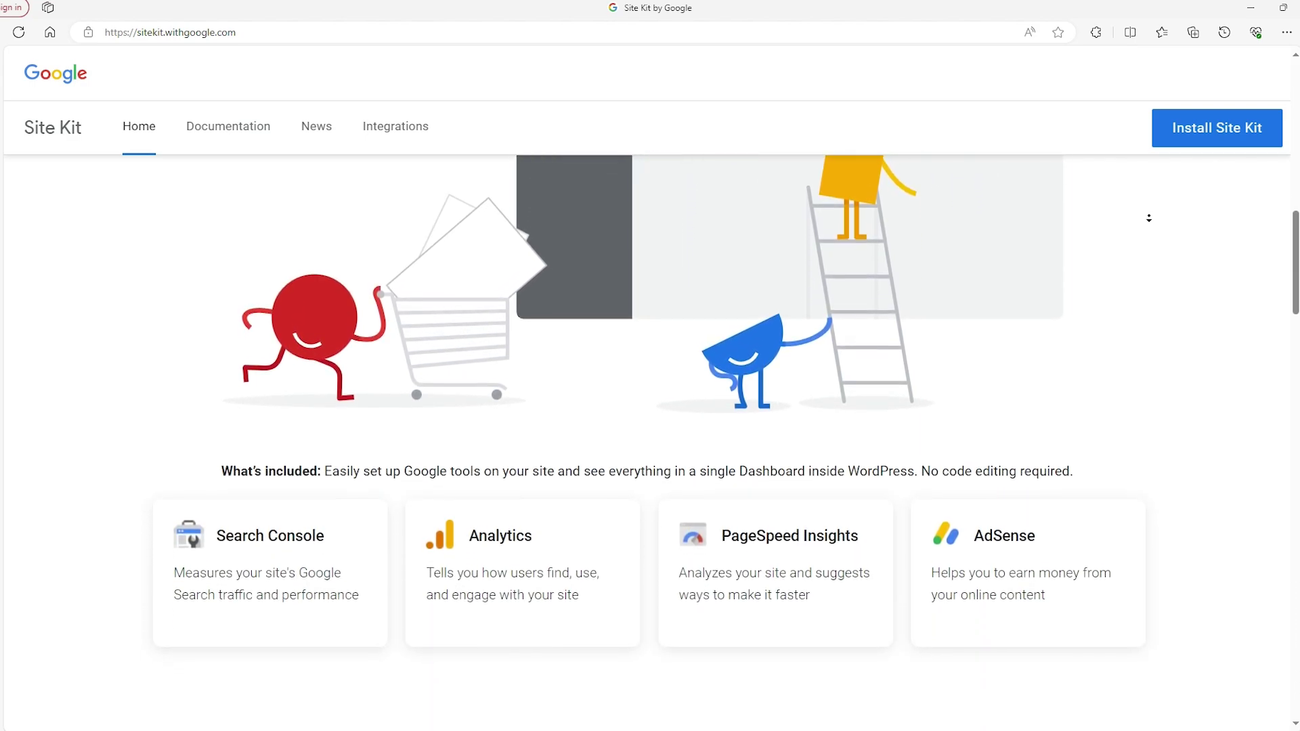
scroll(1149, 219, down, 2)
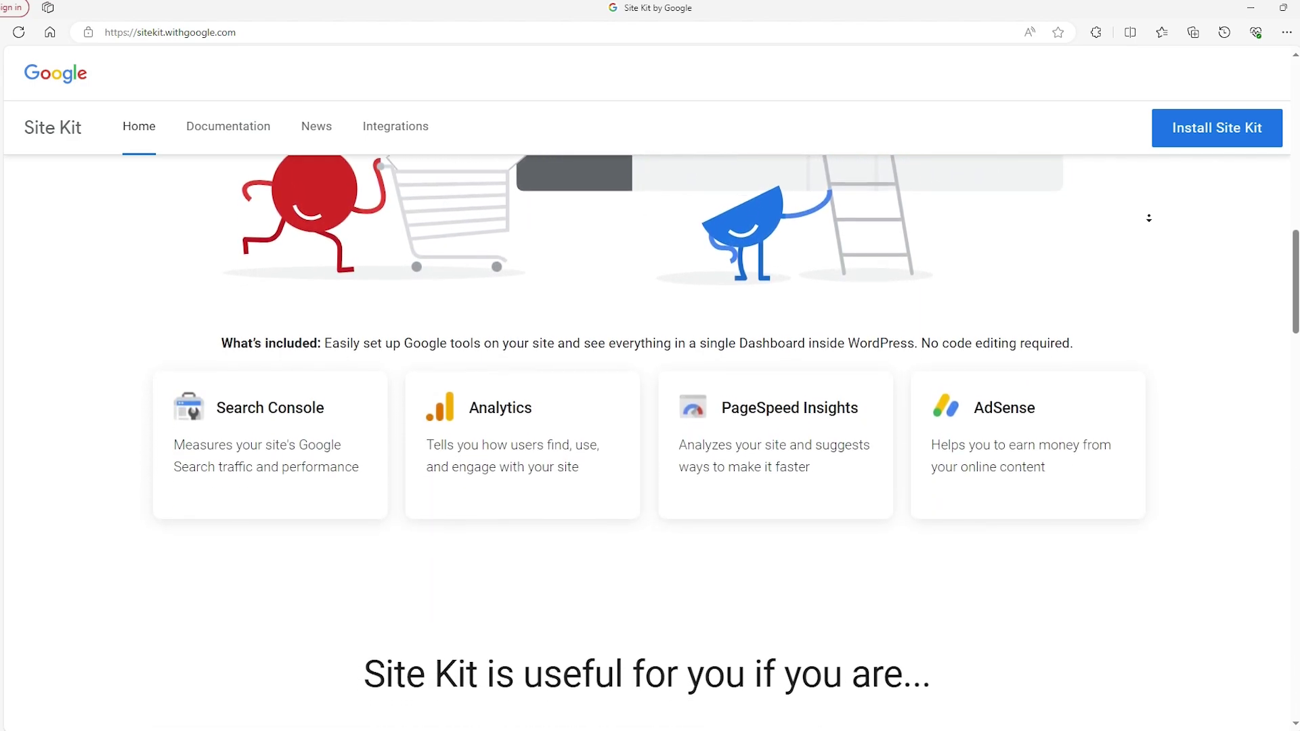
scroll(1149, 218, down, 2)
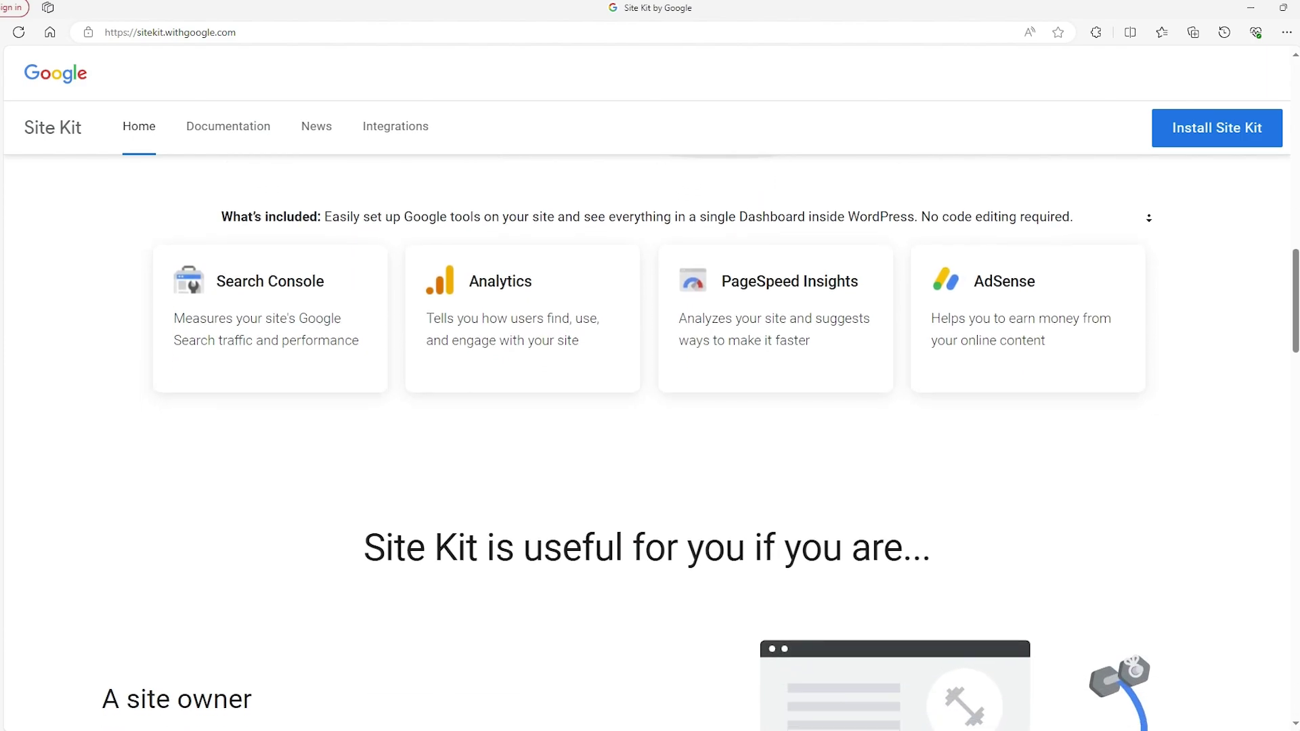
scroll(1149, 218, down, 2)
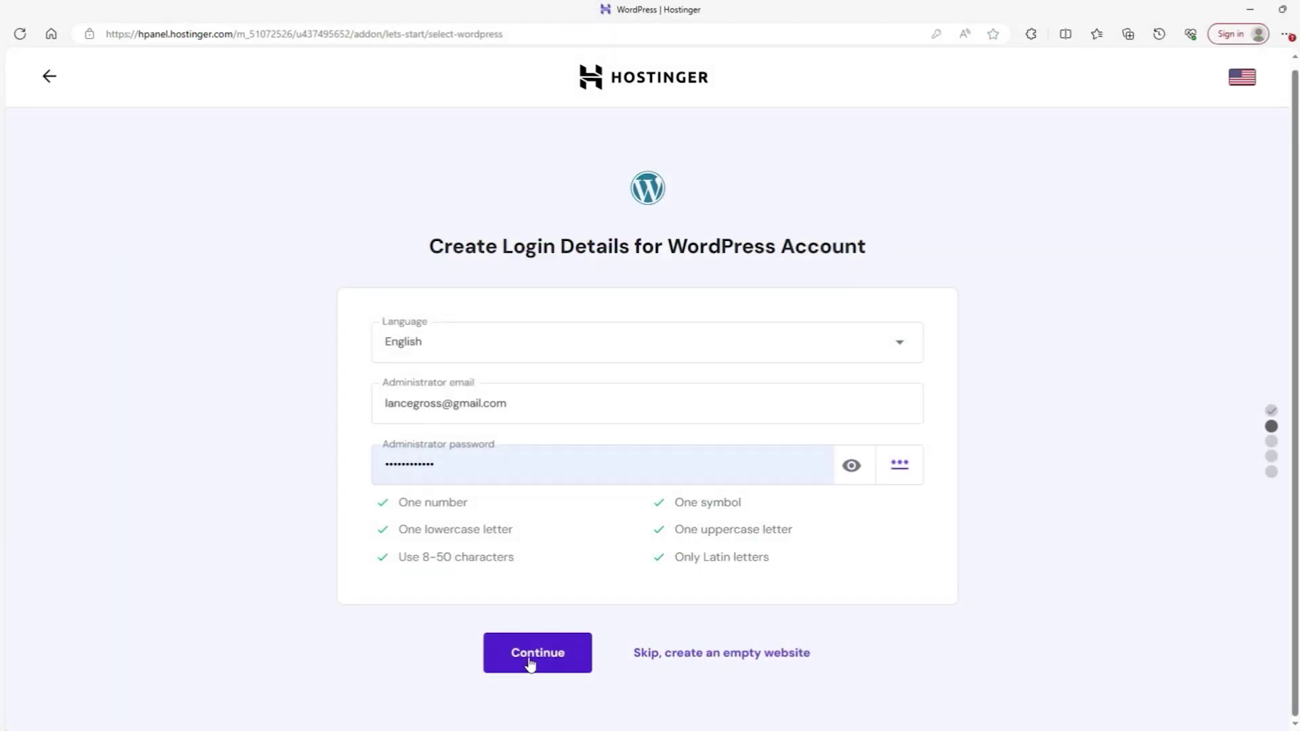
Select Google Site Kit and deselect WPForms in the new website's plugin choices
click(530, 661)
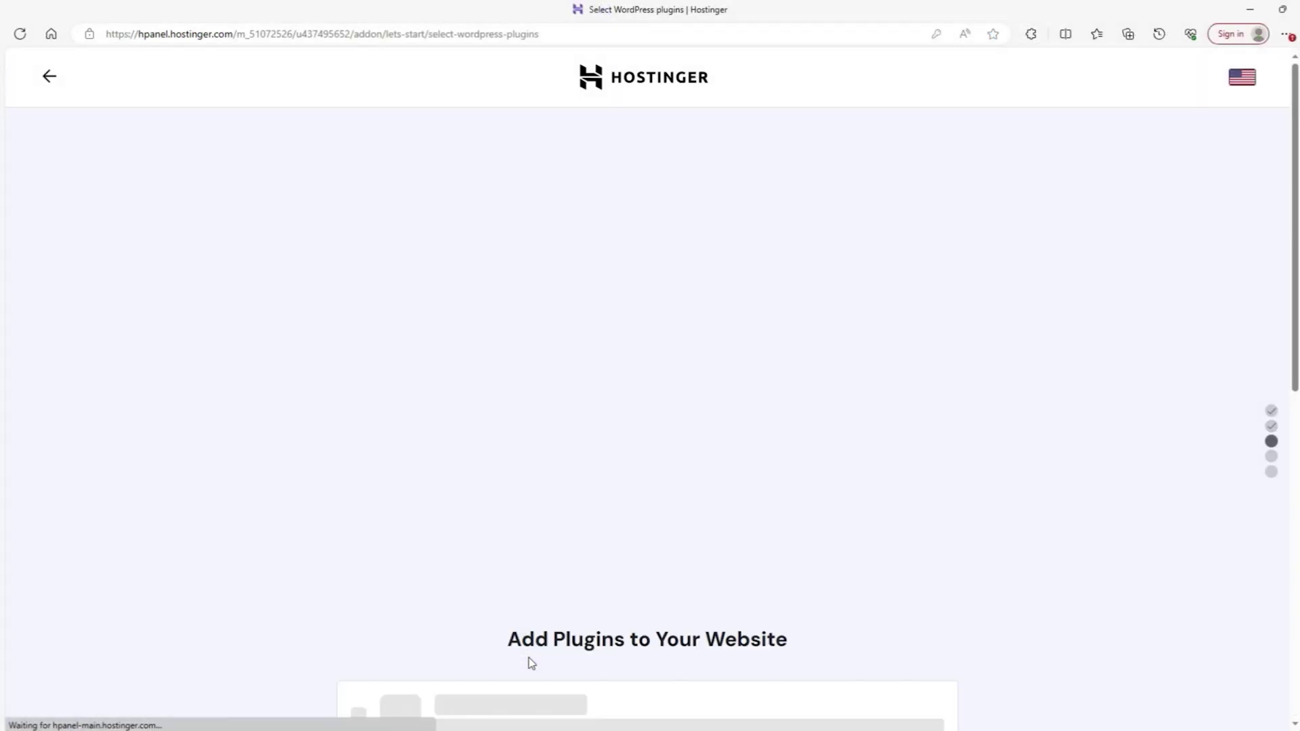
middle_click(941, 436)
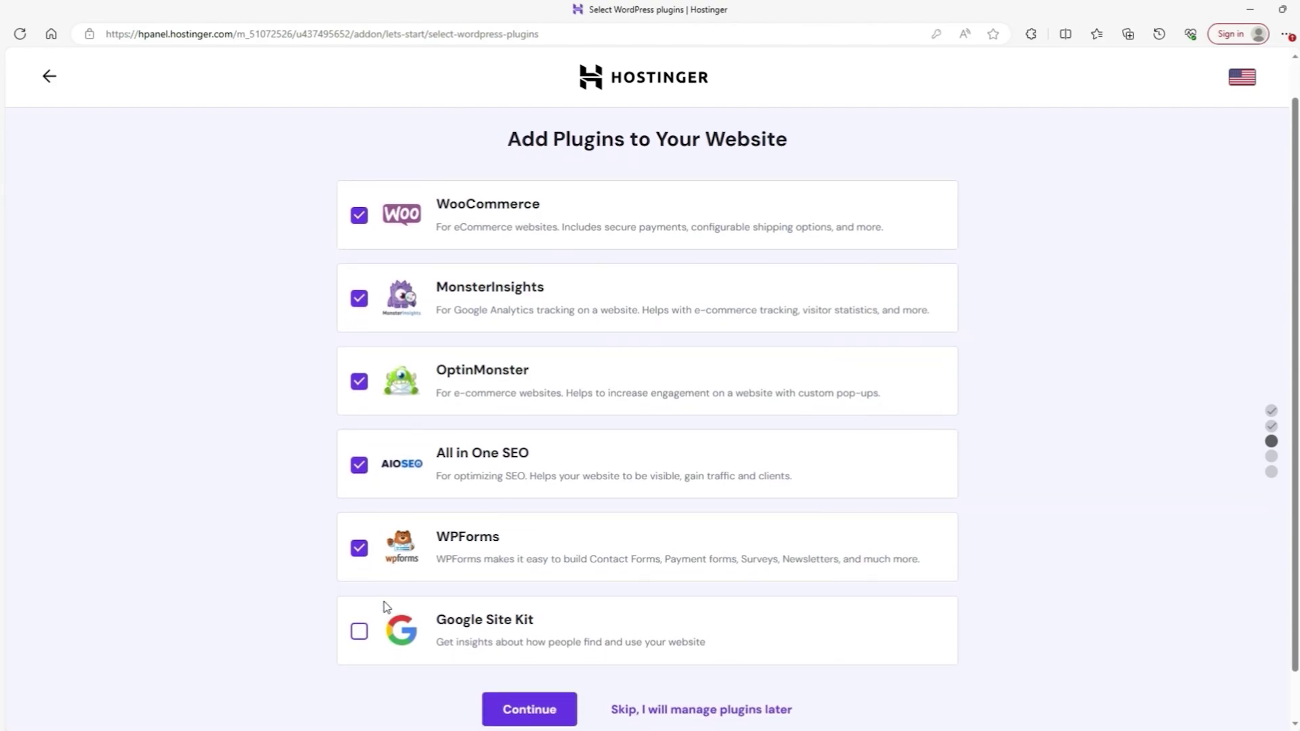
click(359, 631)
click(361, 550)
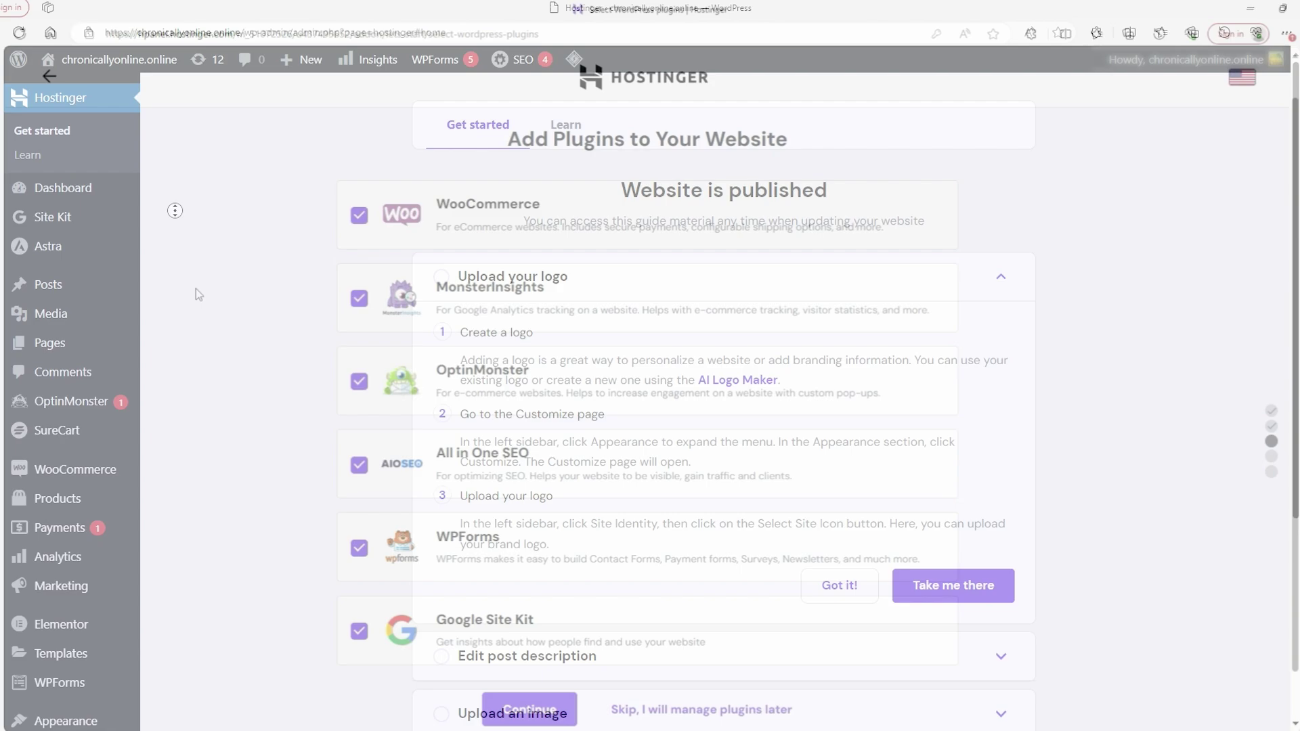
middle_click(176, 212)
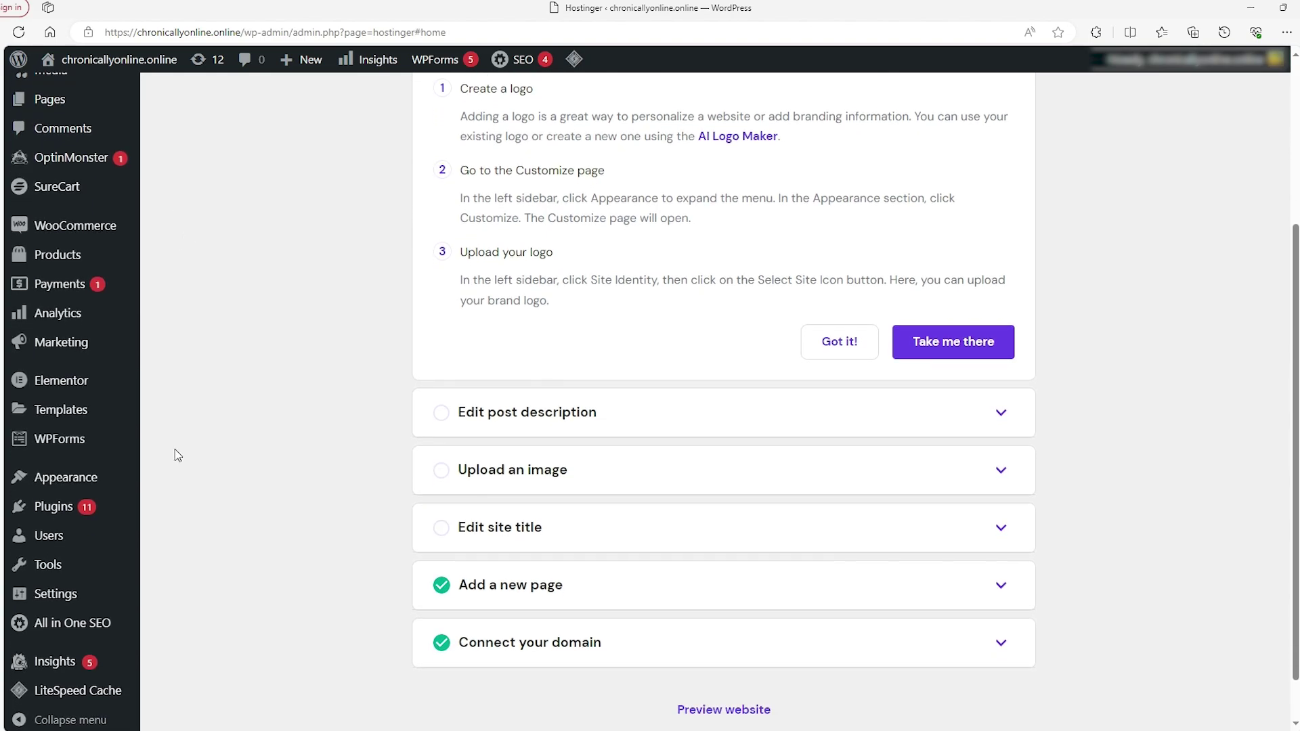
Go to WordPress's Add New Plugin page, then paste the discount code into the Hostinger coupon field
mouse_move(50, 519)
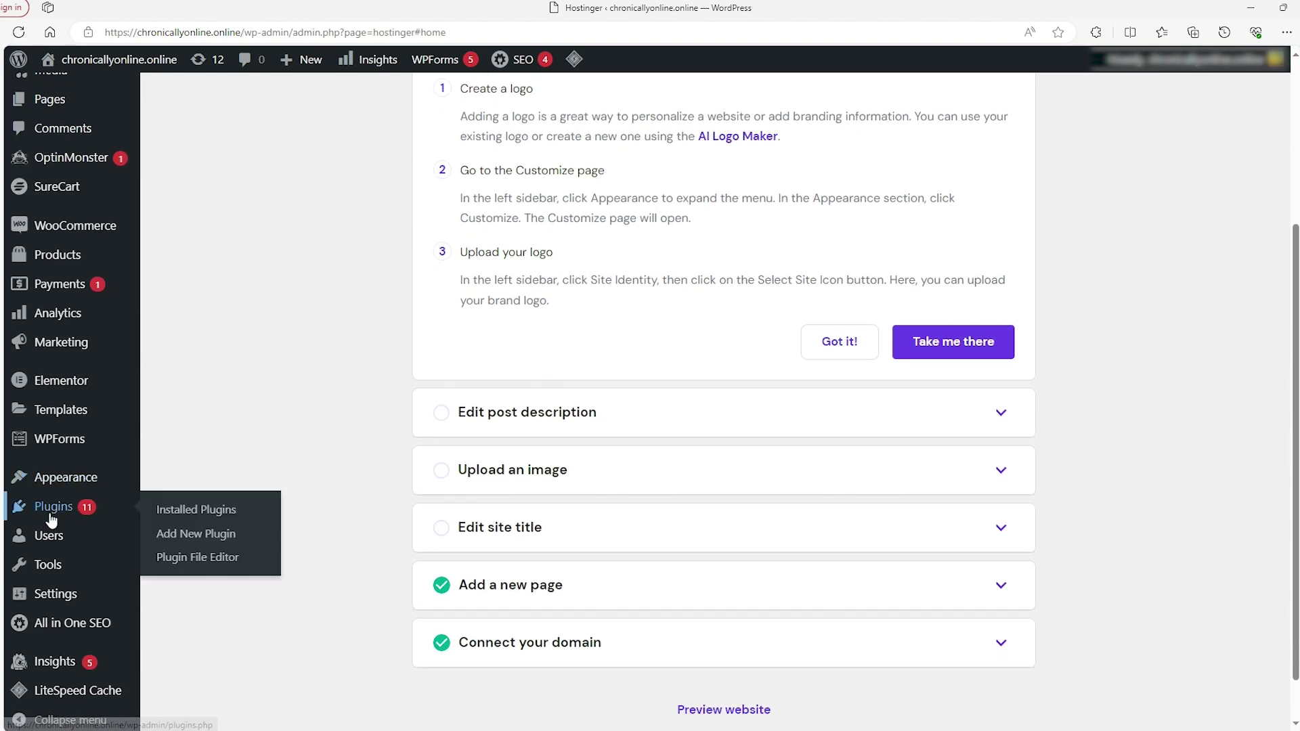
click(179, 535)
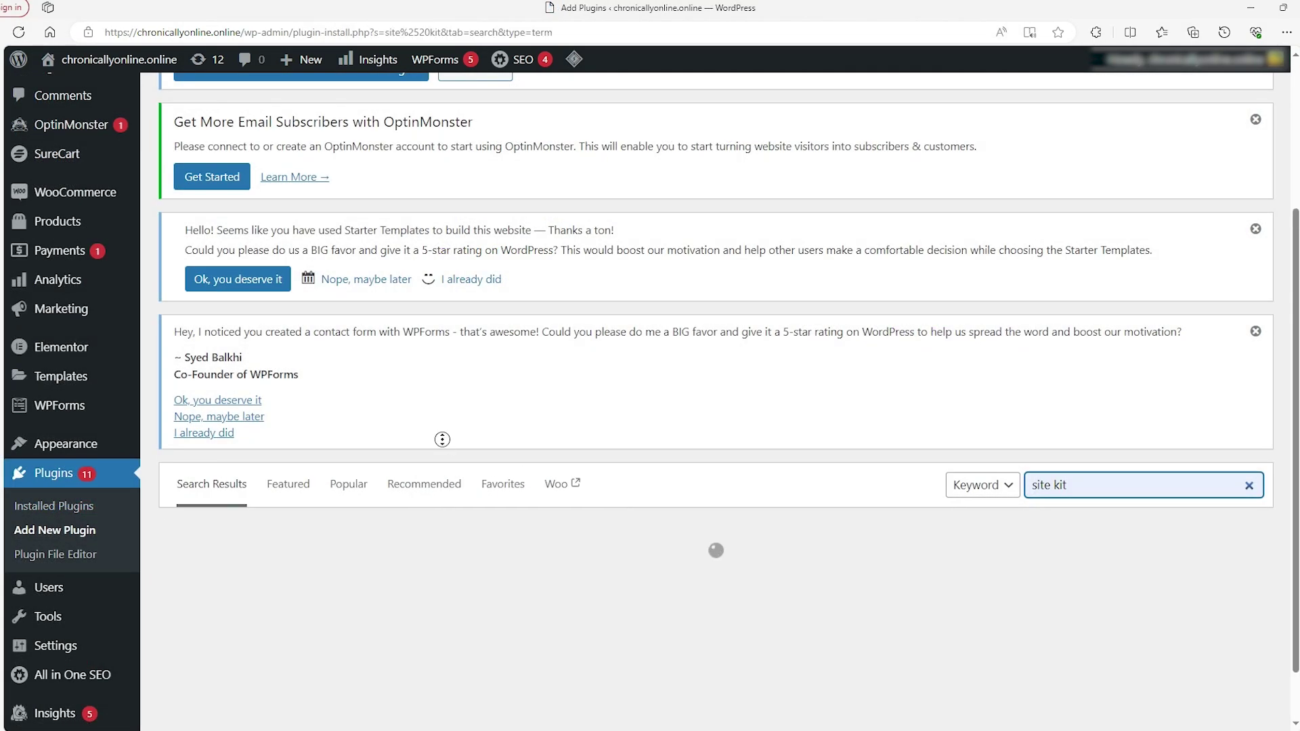
scroll(442, 439, down, 2)
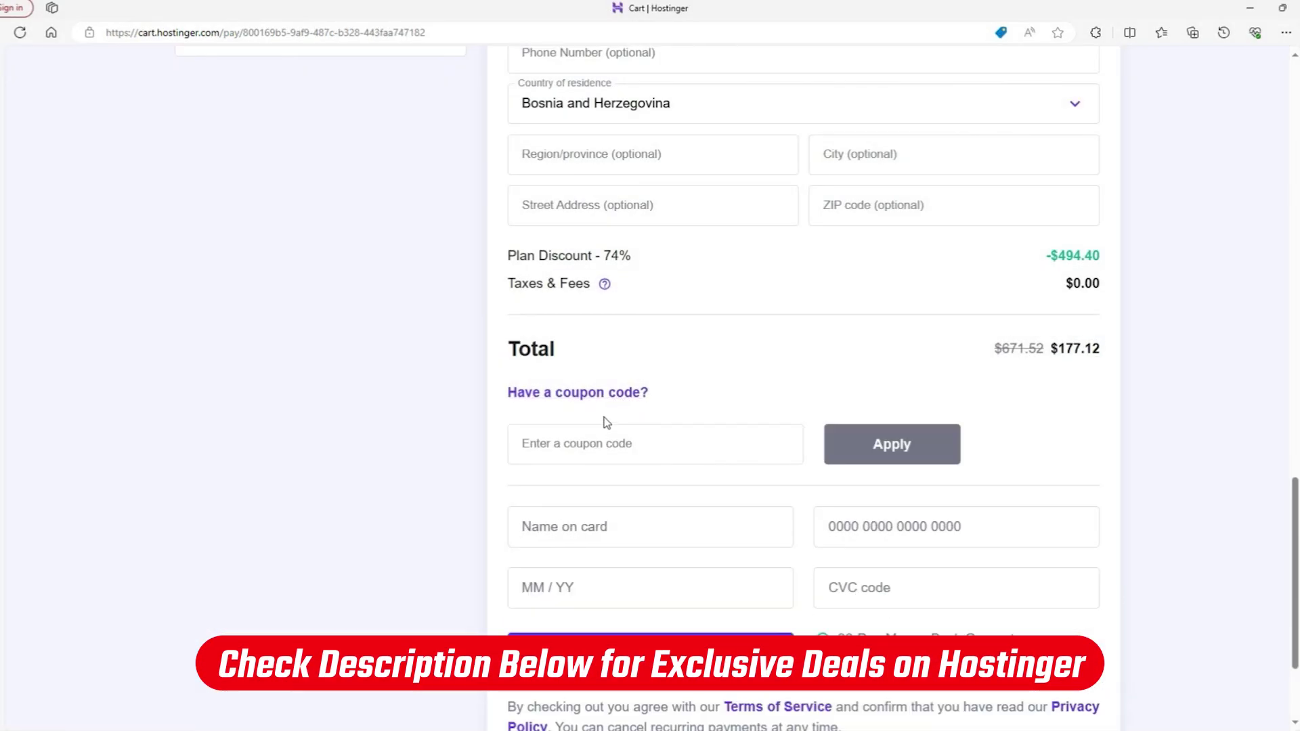
click(601, 443)
text(SITESTARTERS)
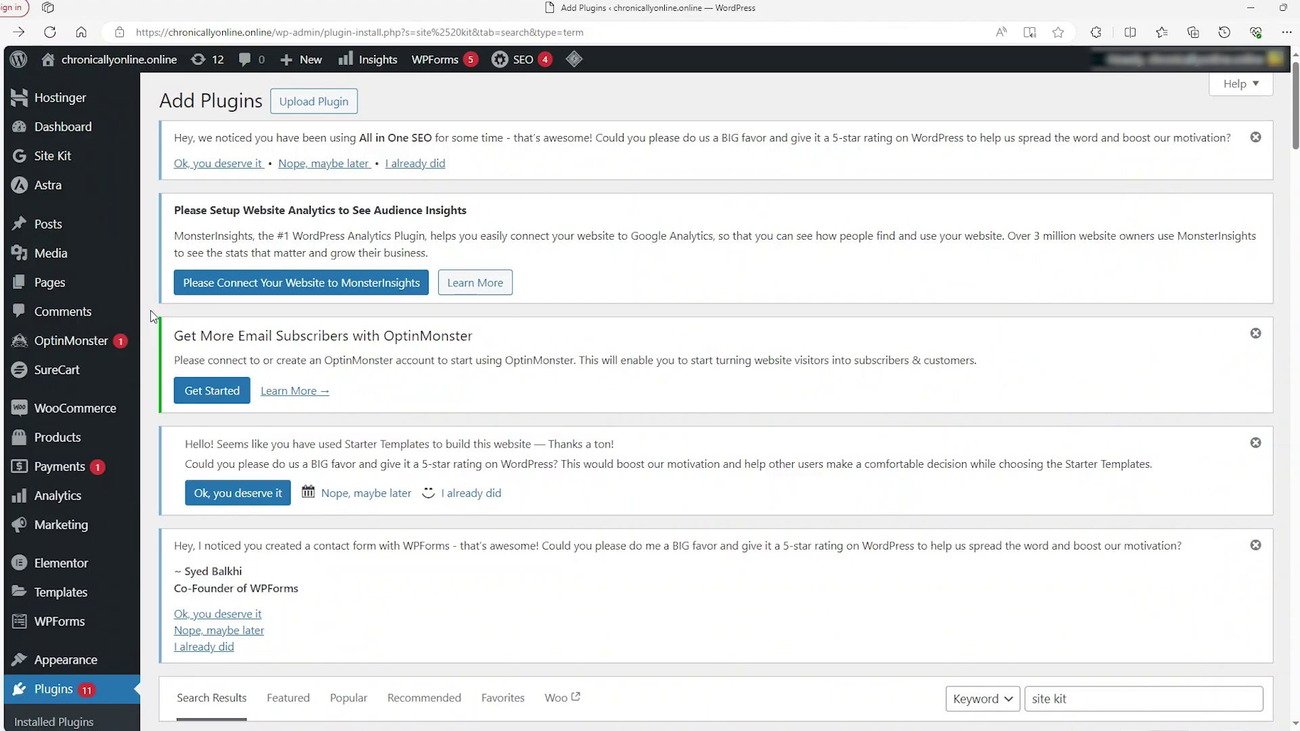
Open Site Kit setup, opt in to connecting Google Analytics, and sign in with Google
click(60, 157)
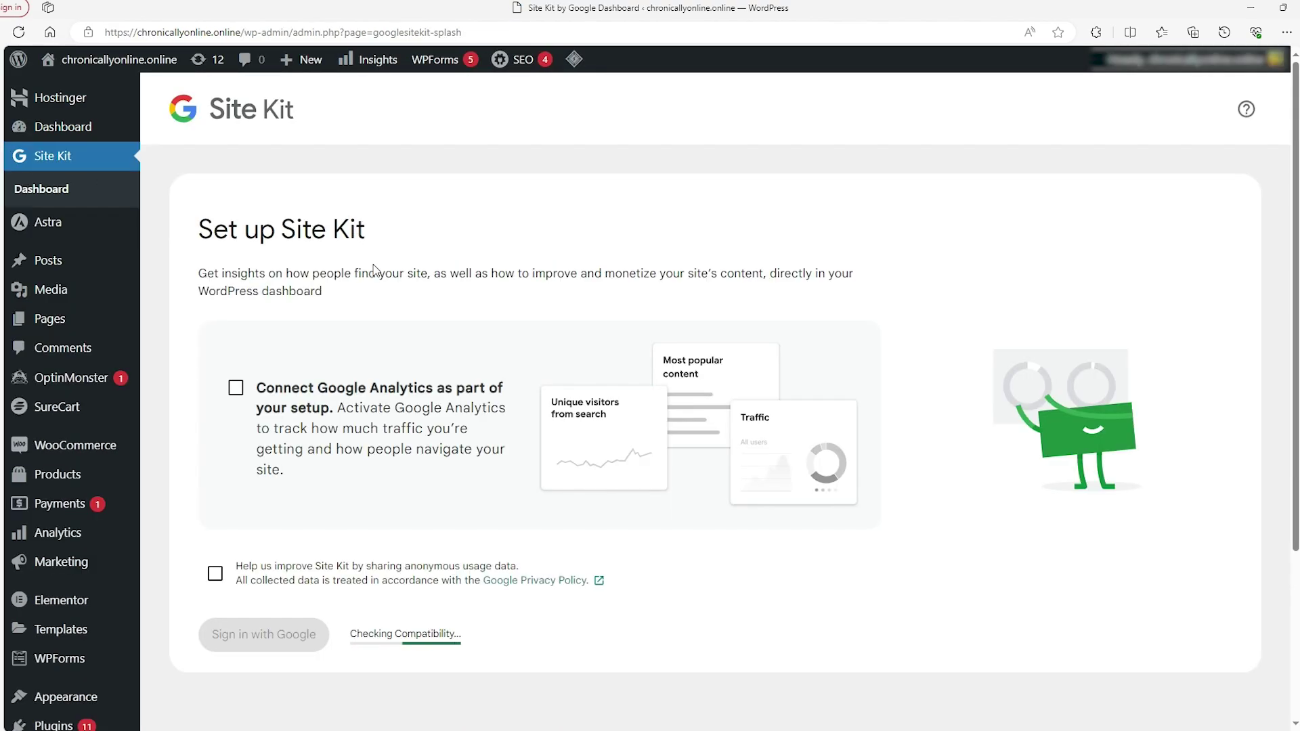
click(236, 389)
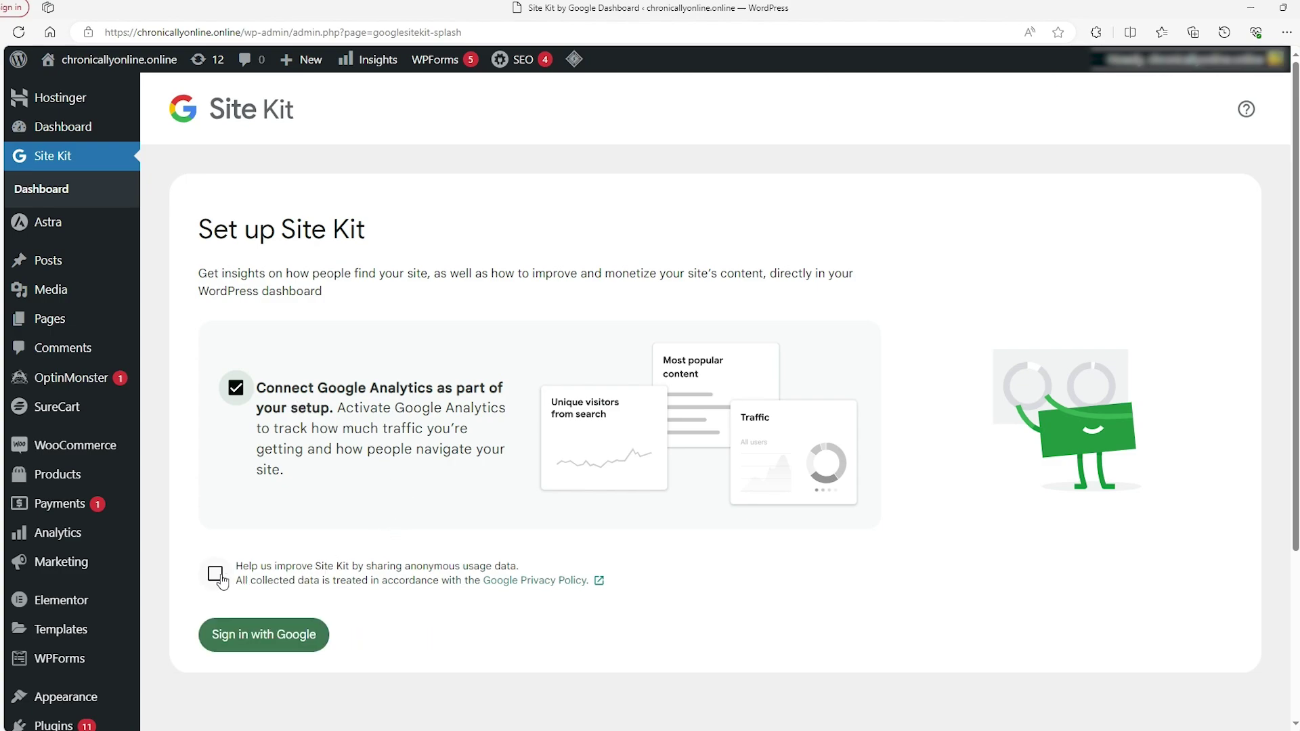
click(282, 643)
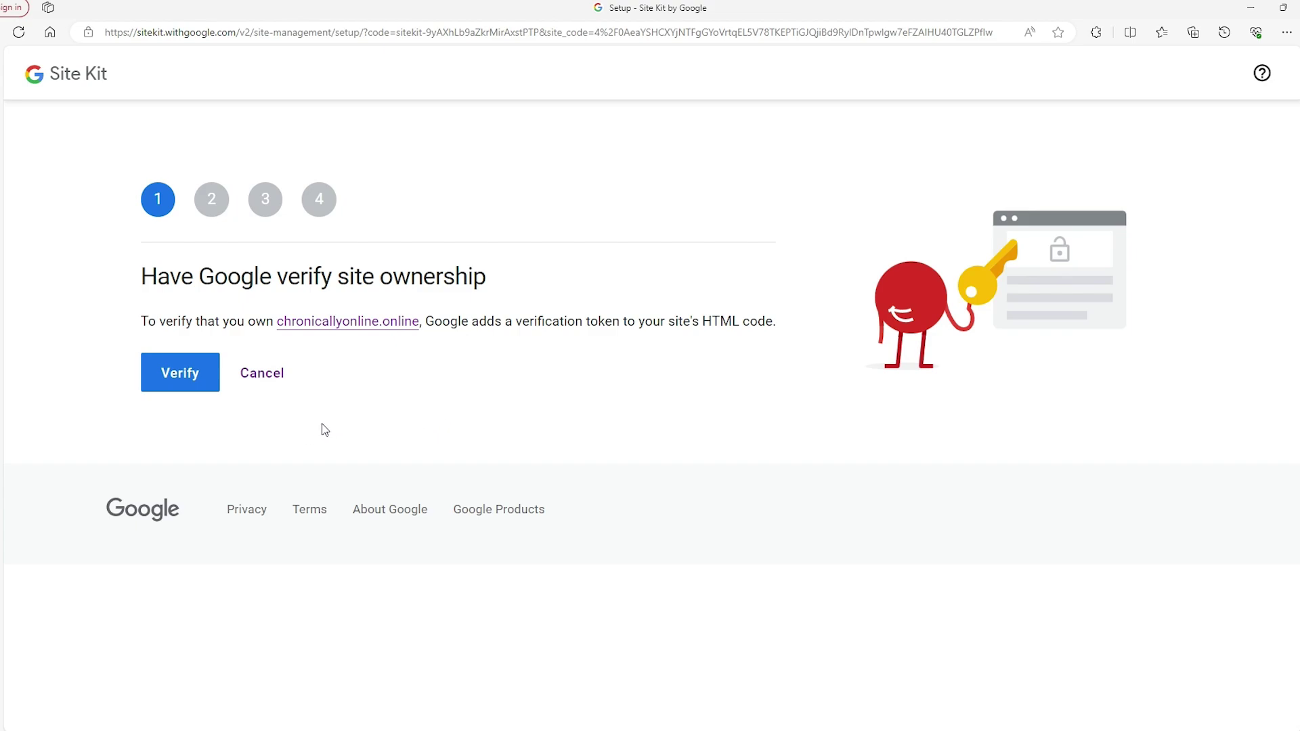
Verify site ownership, allow dashboard metrics, set up Search Console, and move past the Analytics step
click(178, 389)
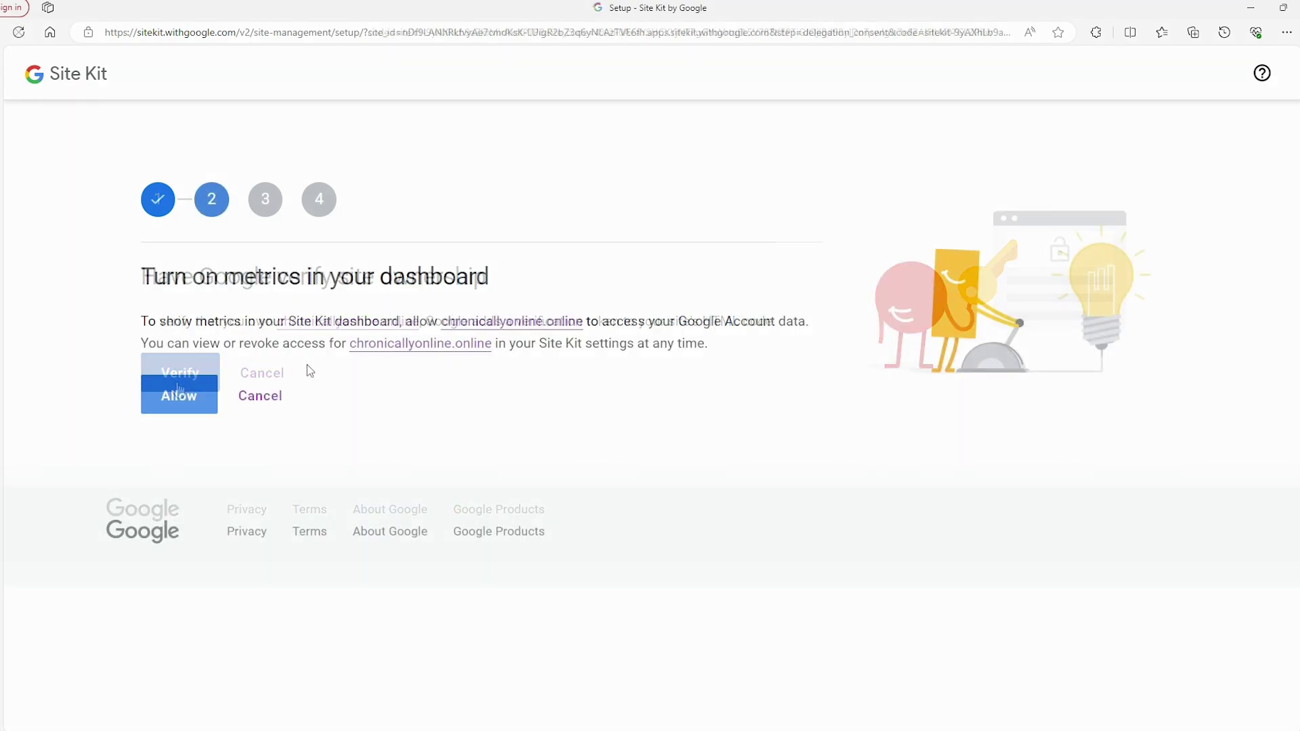
click(164, 379)
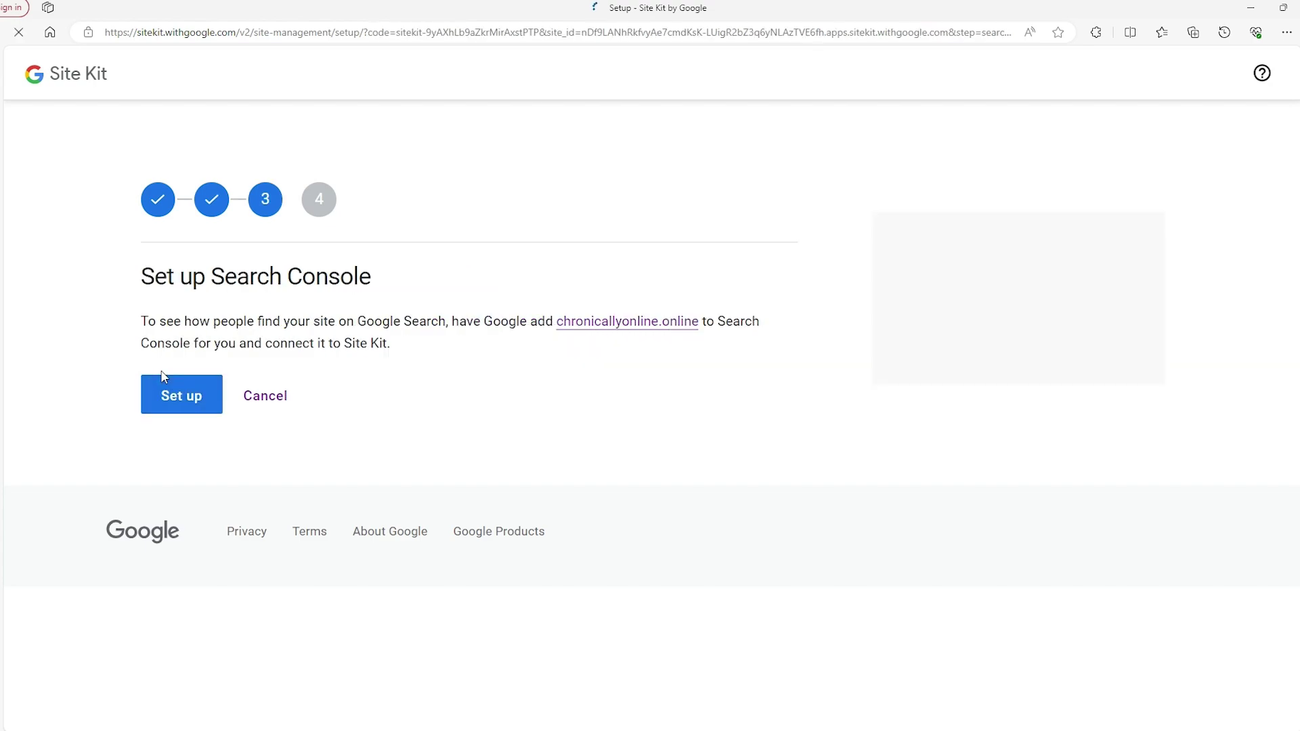
click(186, 399)
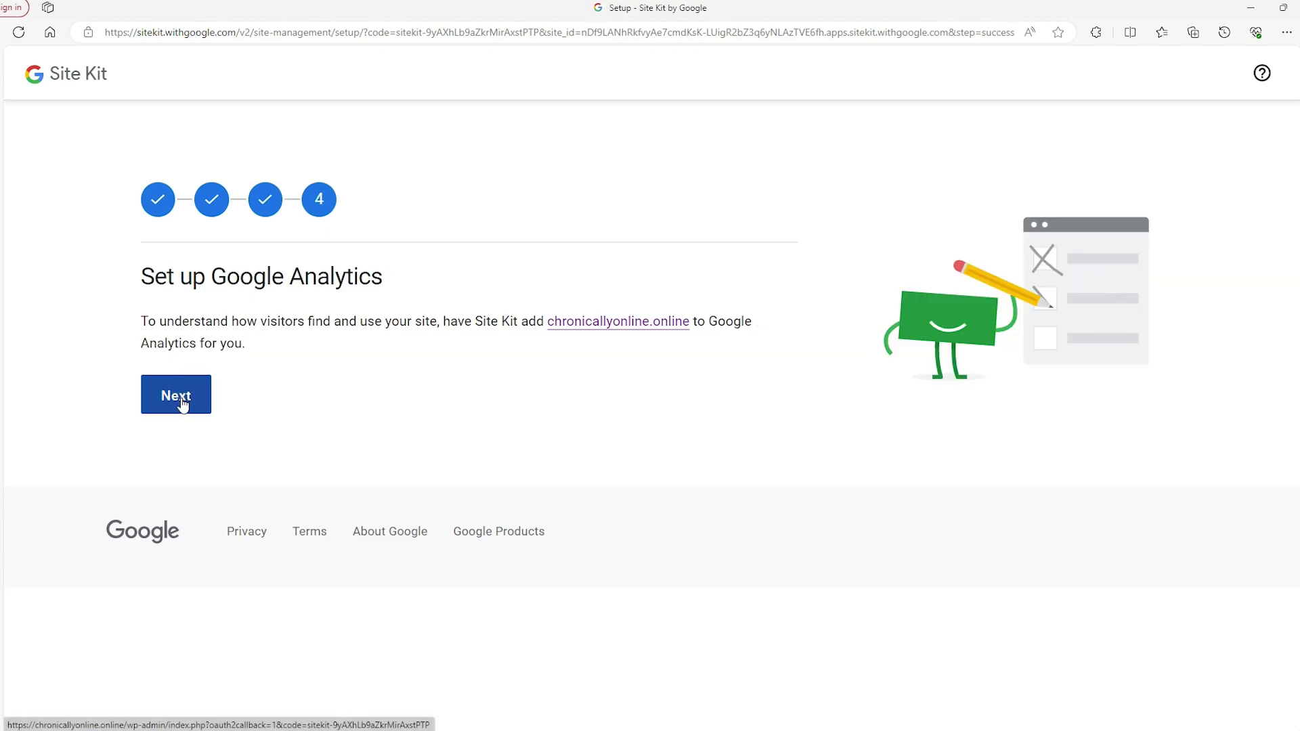
click(182, 401)
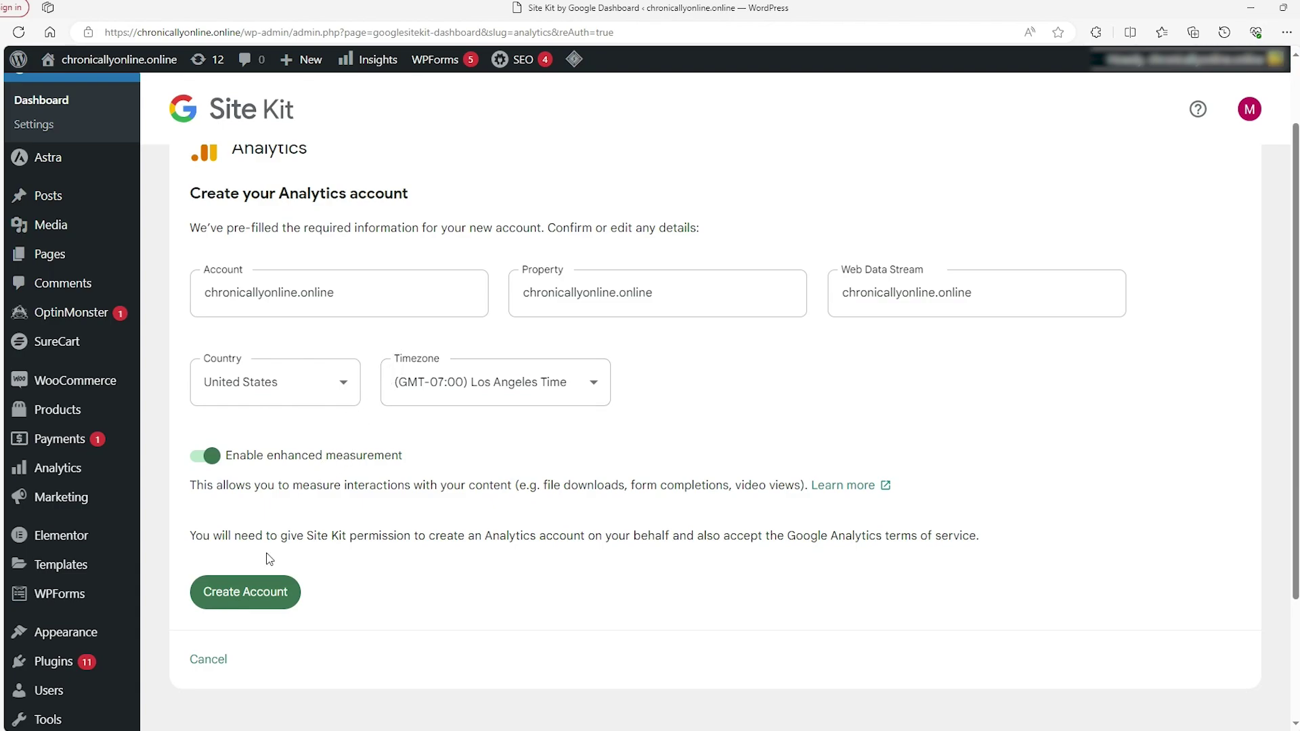
Create the Analytics account for chronicallyonline.online and grant Site Kit the extra Google access
click(250, 602)
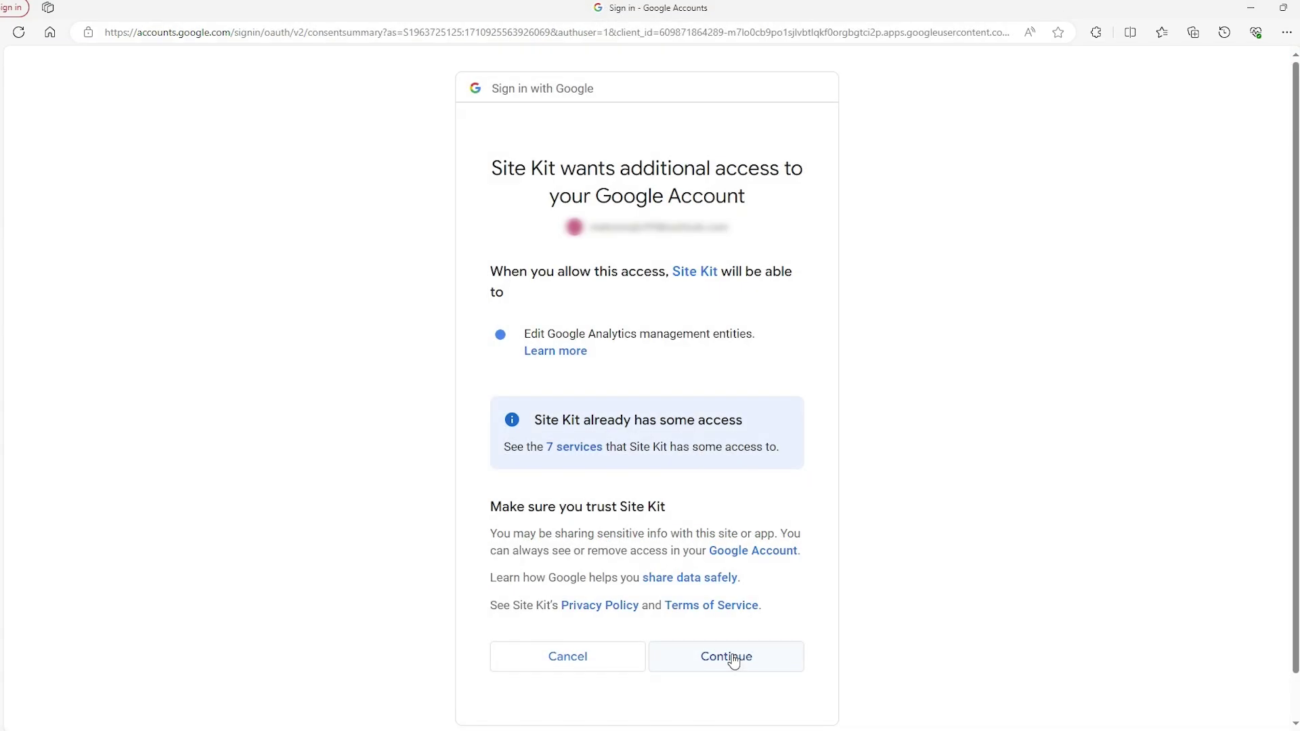
click(733, 661)
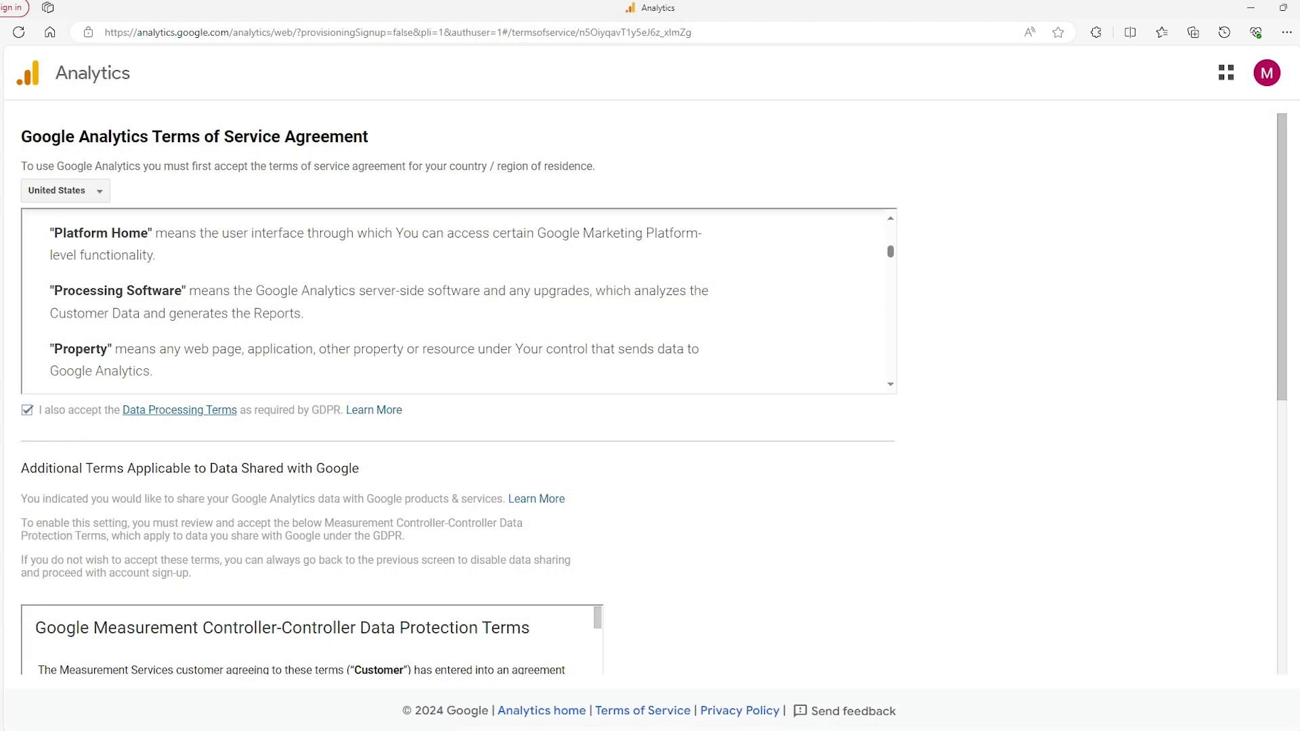
Accept the Google Analytics terms of service and return to the Site Kit dashboard
scroll(26, 307, down, 8)
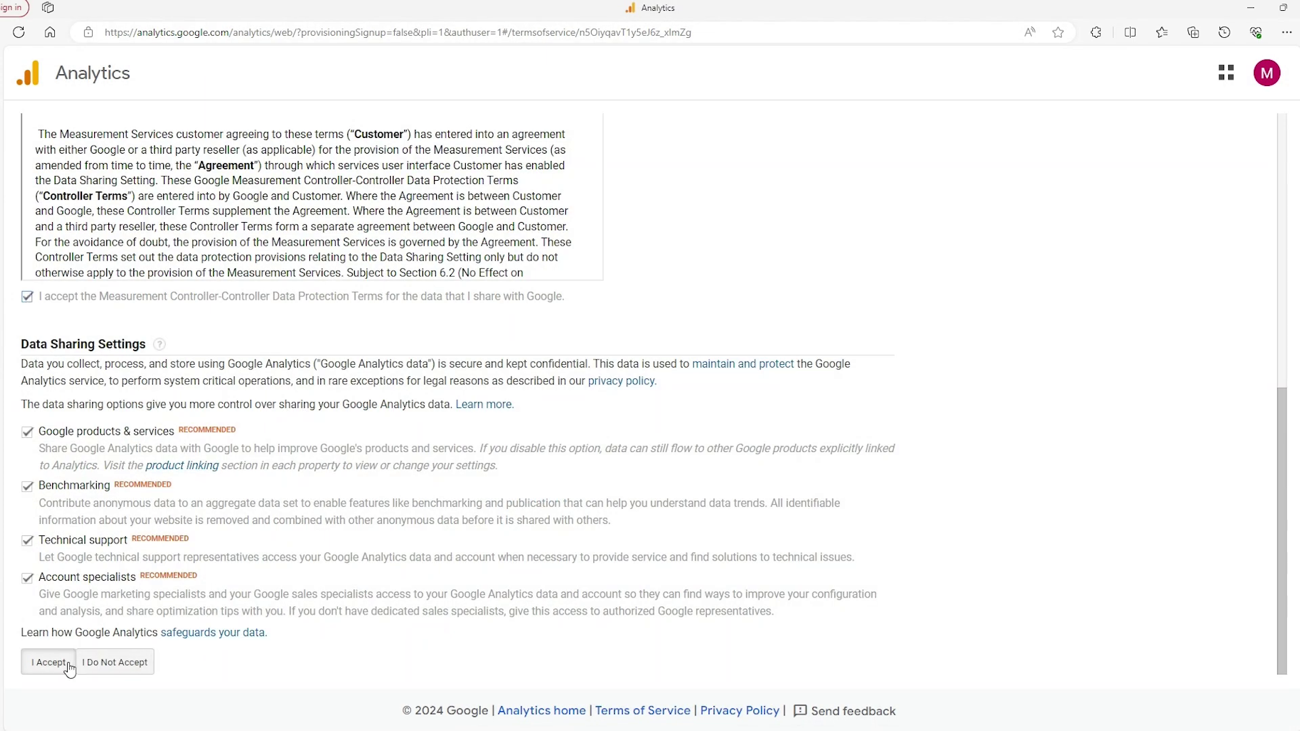
click(45, 667)
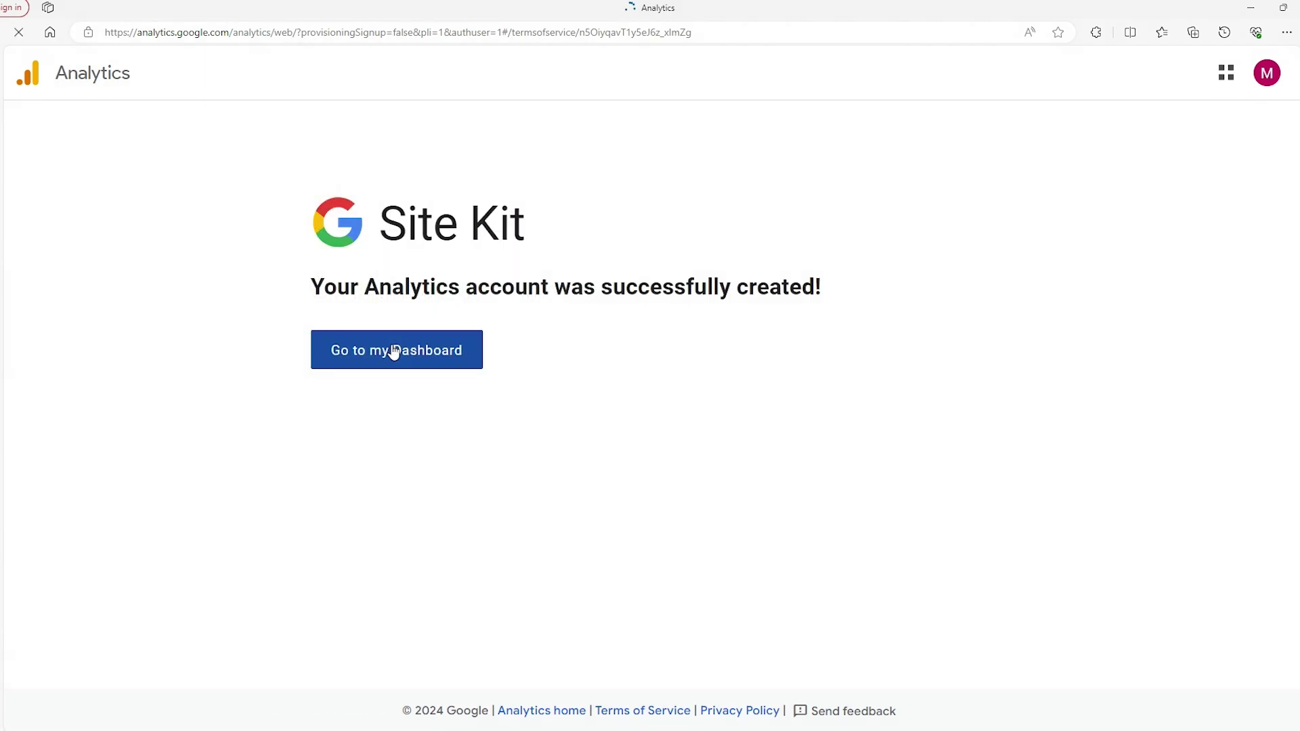
click(394, 351)
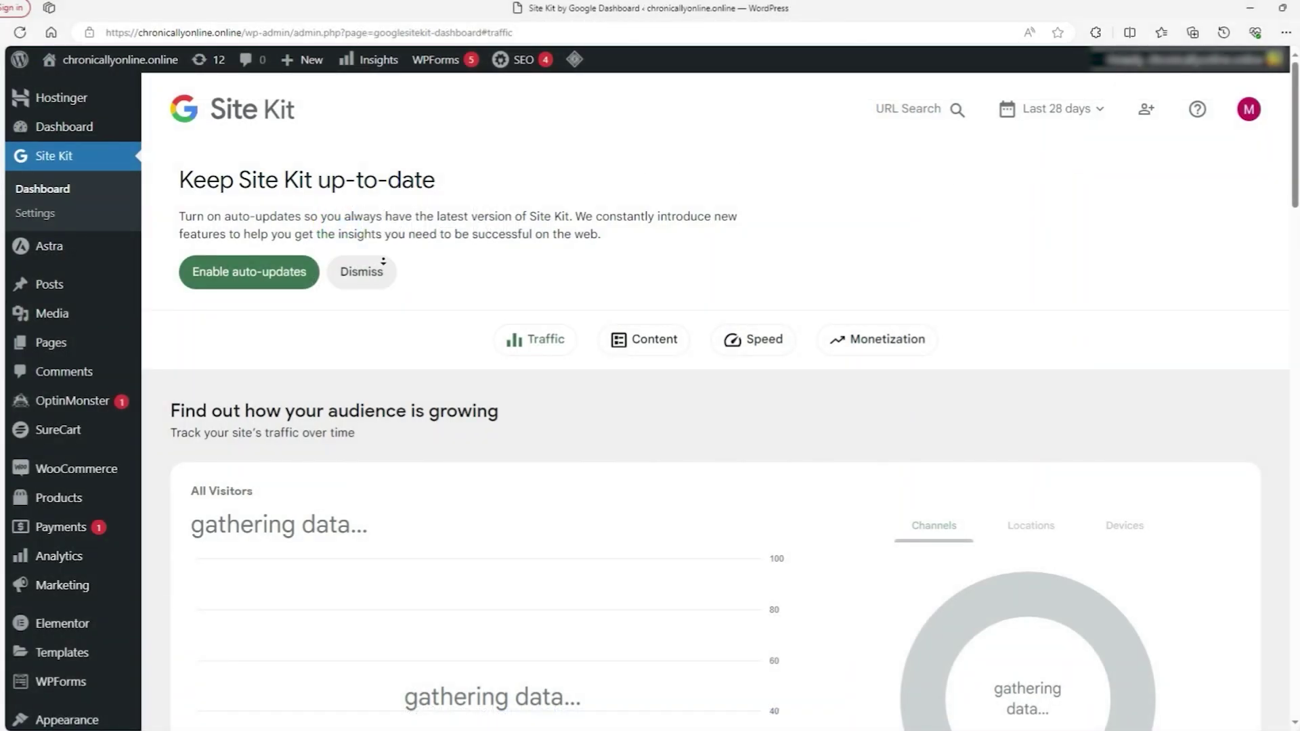
scroll(384, 272, down, 2)
scroll(384, 272, down, 2)
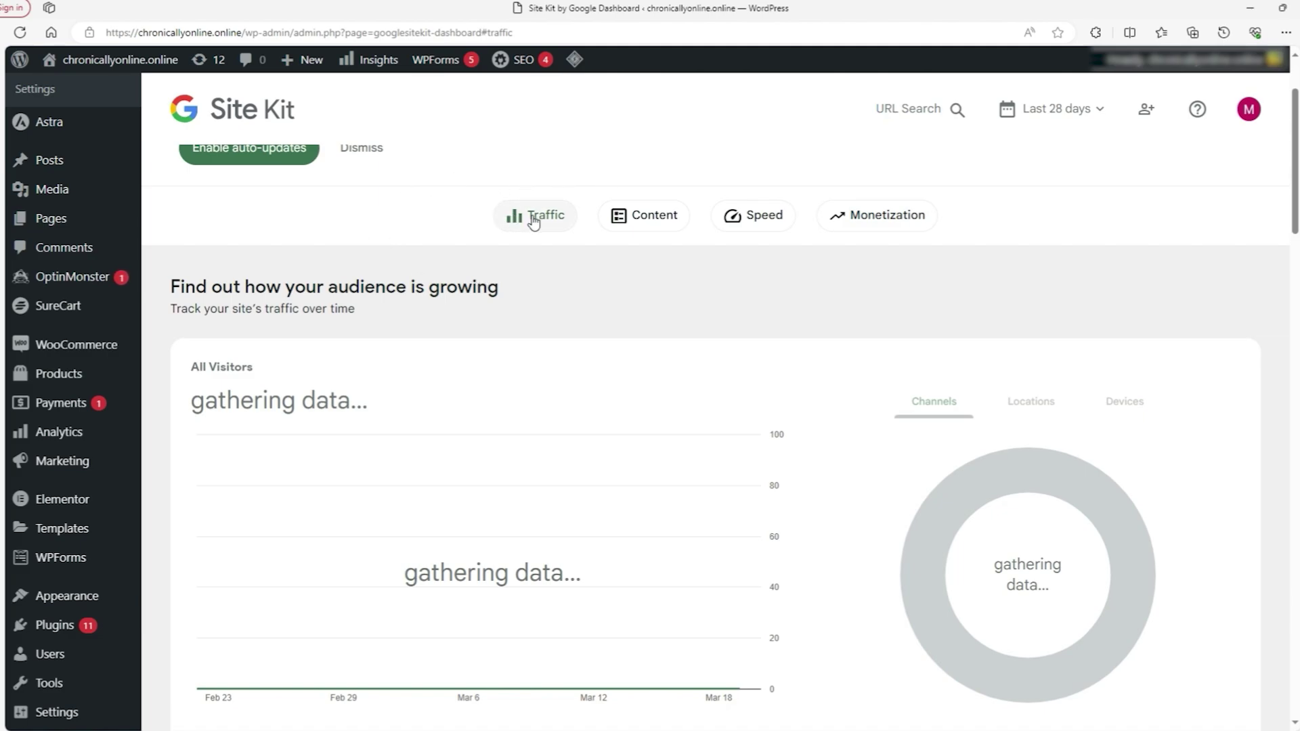
middle_click(767, 271)
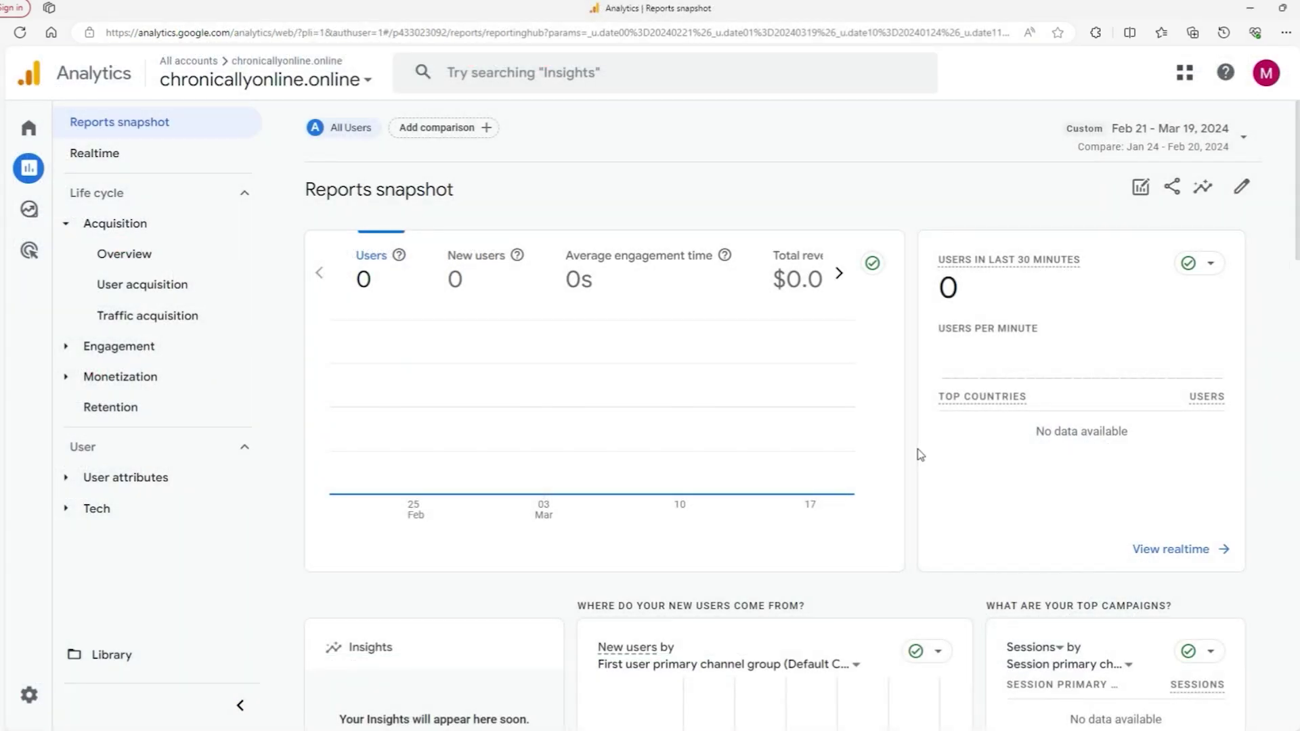
Scroll through the Reports snapshot cards, then pan the Realtime overview's world map
scroll(917, 449, down, 4)
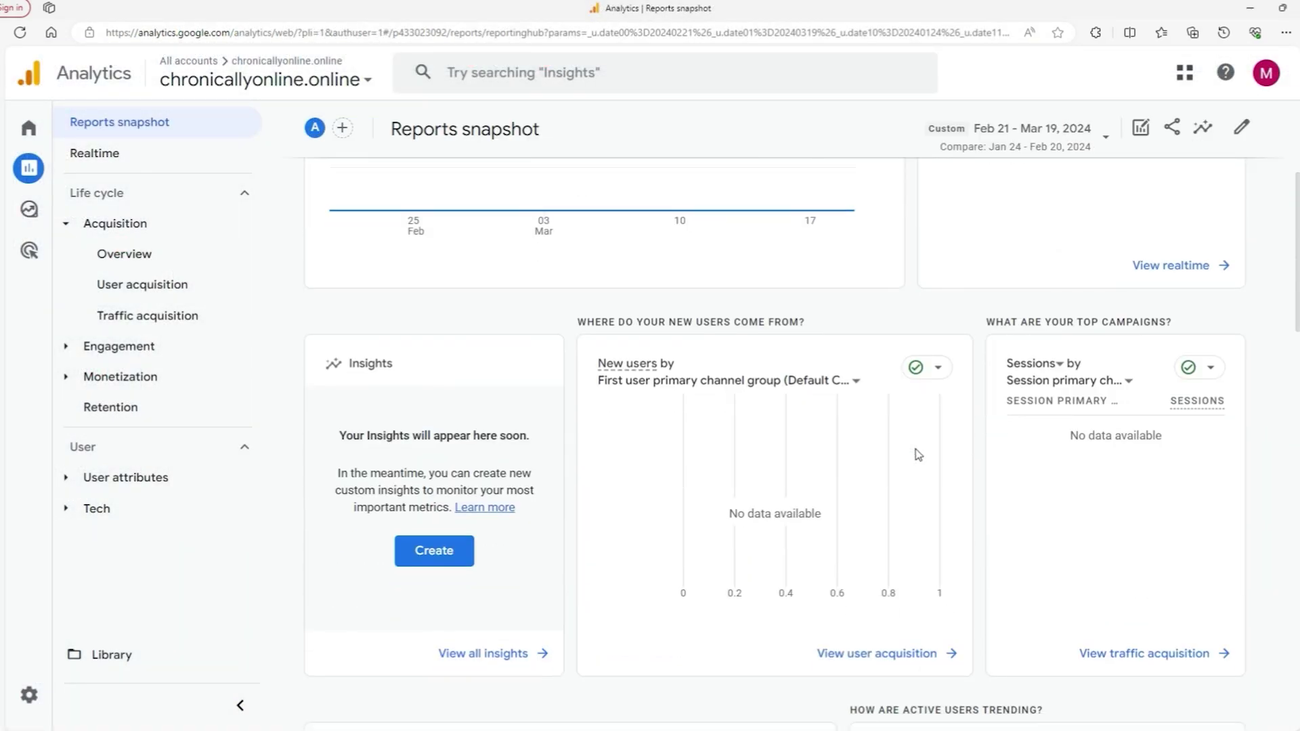
scroll(1195, 447, down, 5)
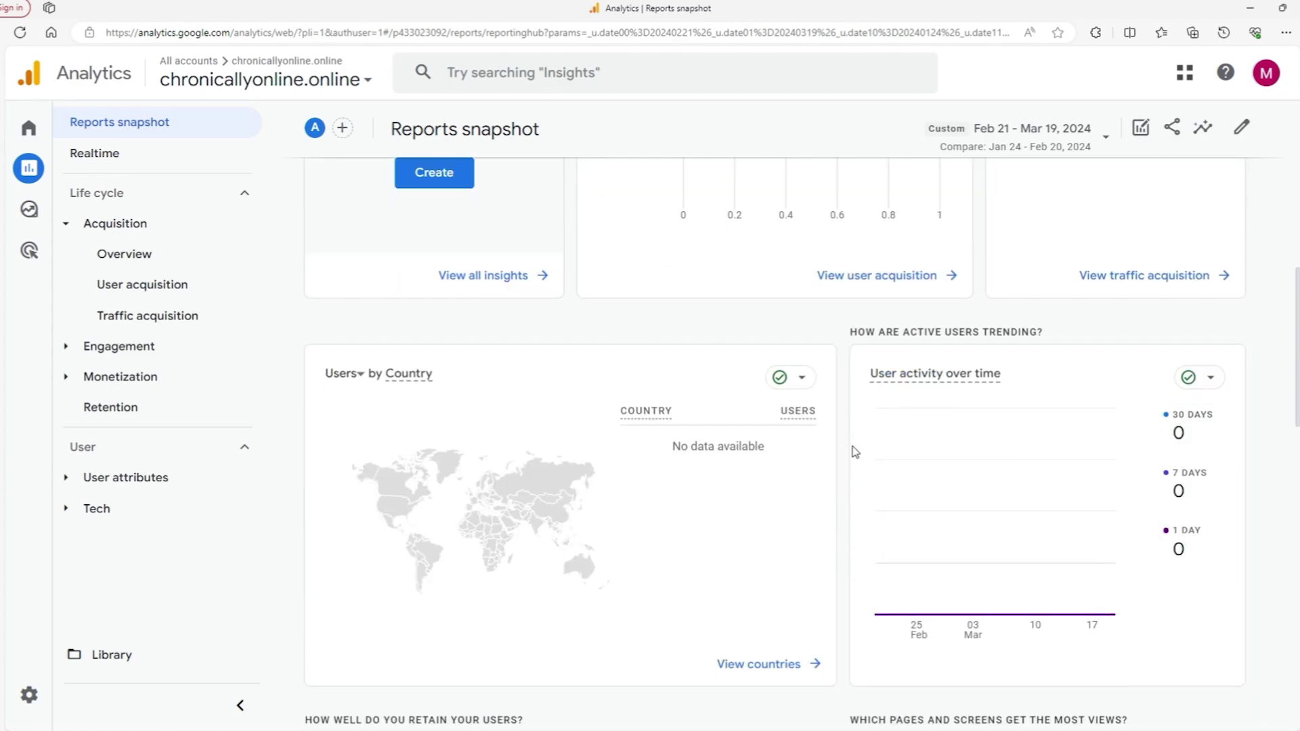
scroll(845, 447, down, 6)
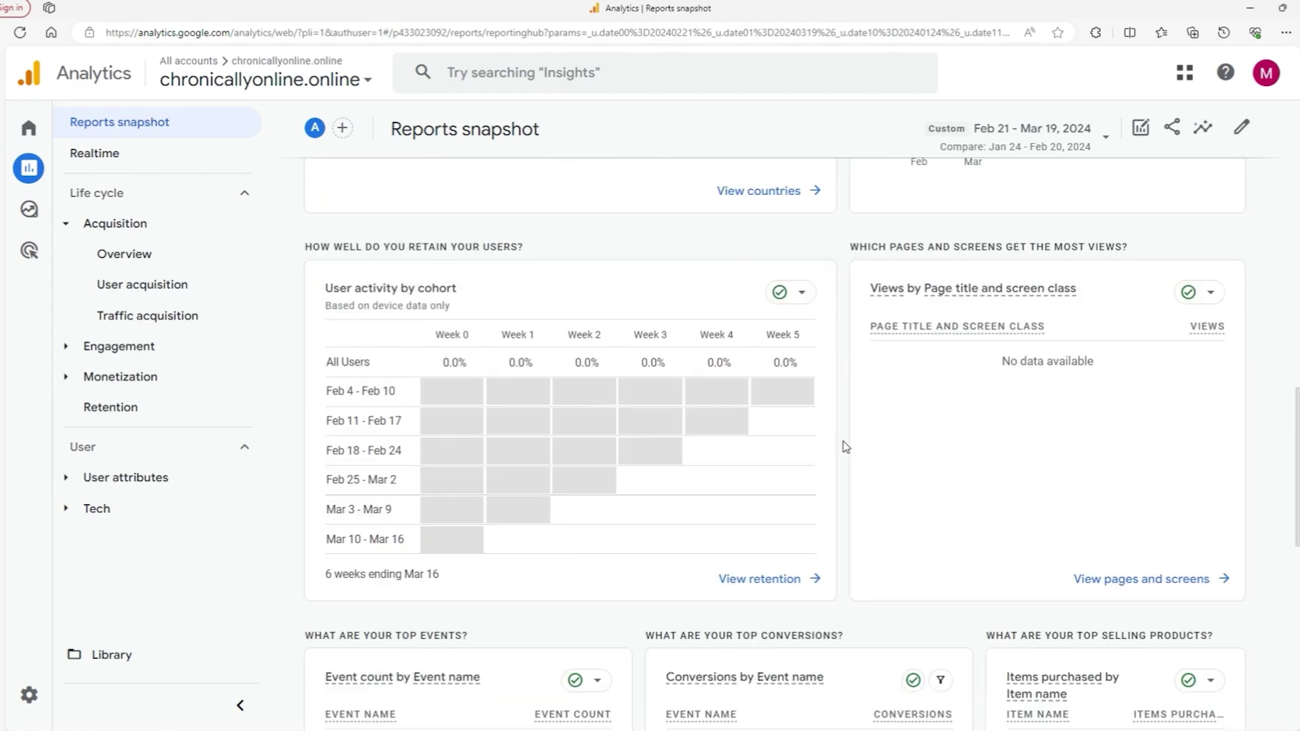
scroll(487, 441, down, 5)
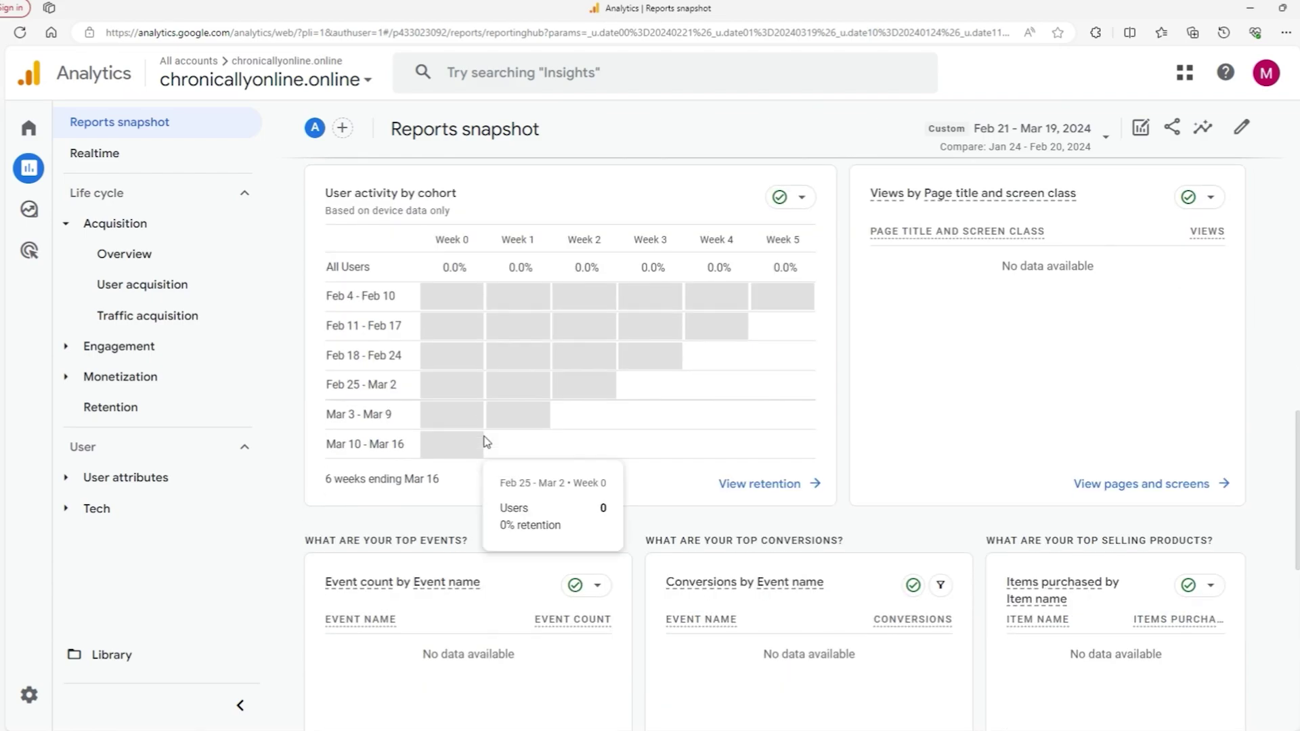
scroll(487, 442, down, 1)
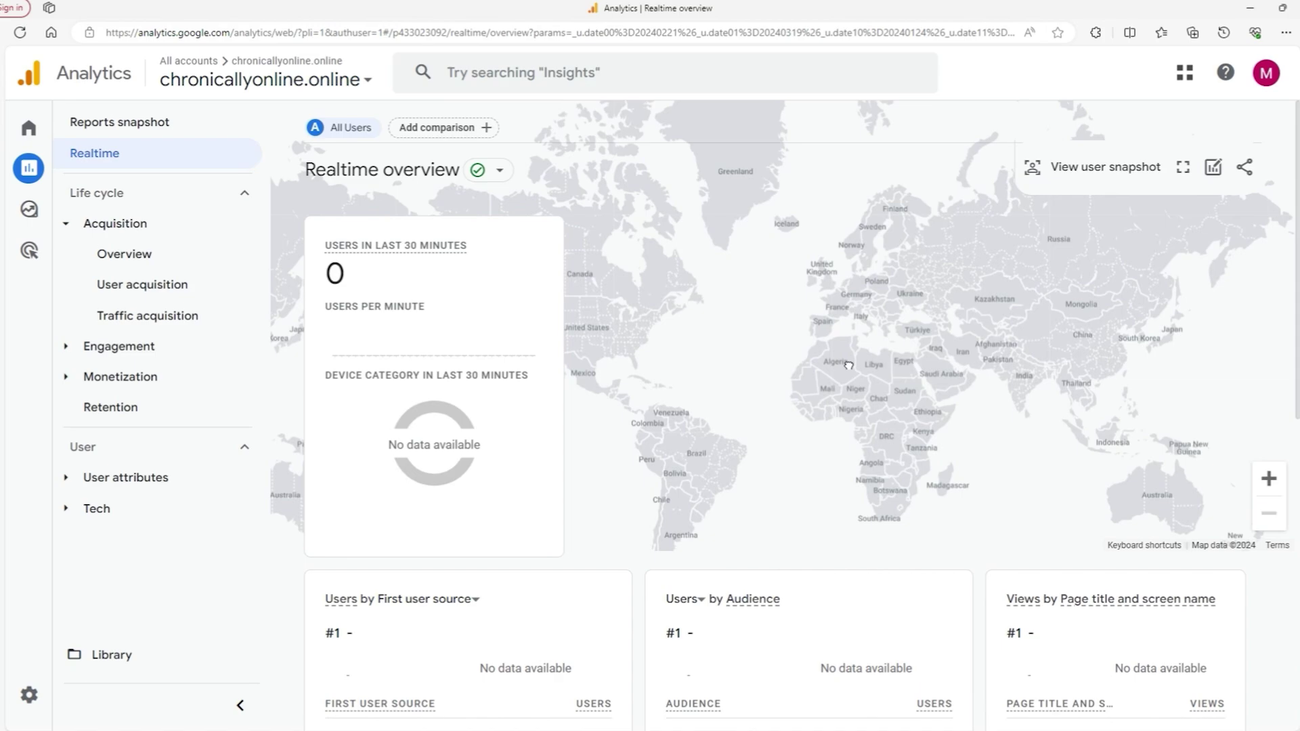
drag(849, 366, 920, 356)
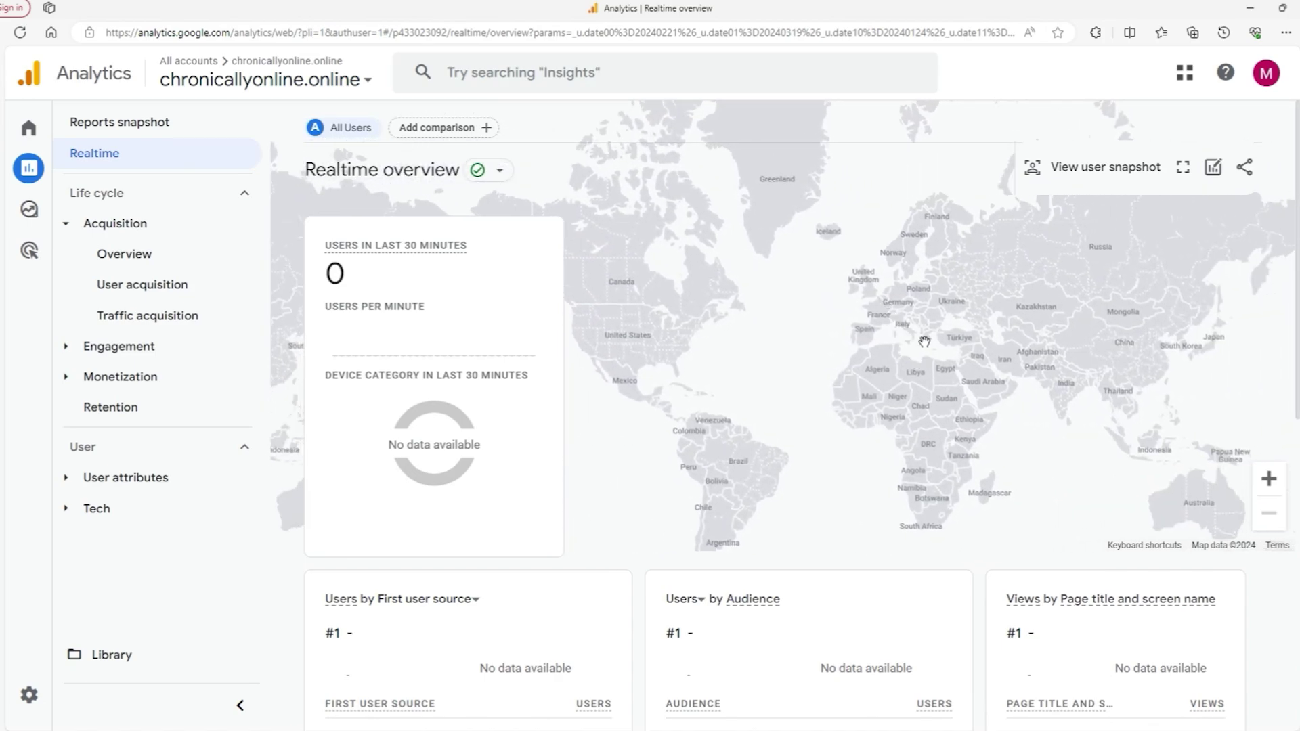
Zoom the realtime map twice toward the Mediterranean, pan it, and scroll through the realtime cards
click(1259, 479)
click(1260, 479)
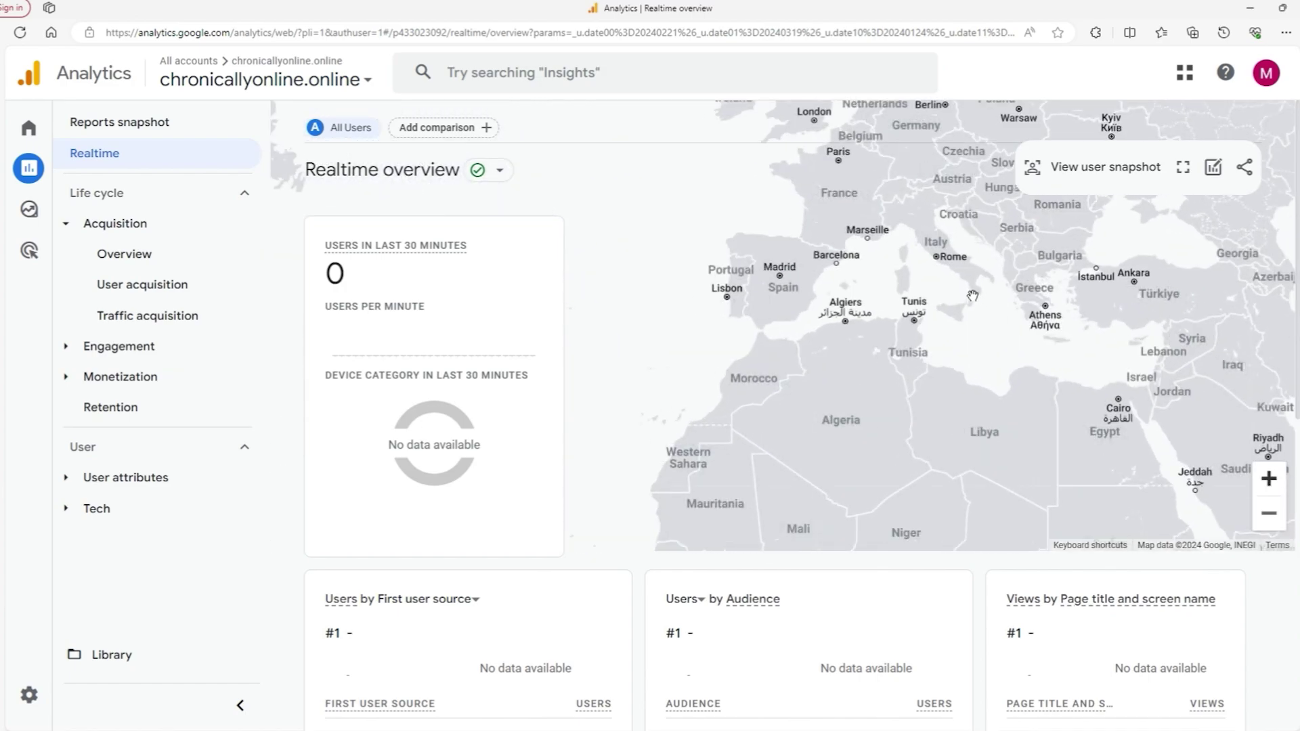
drag(874, 312, 816, 308)
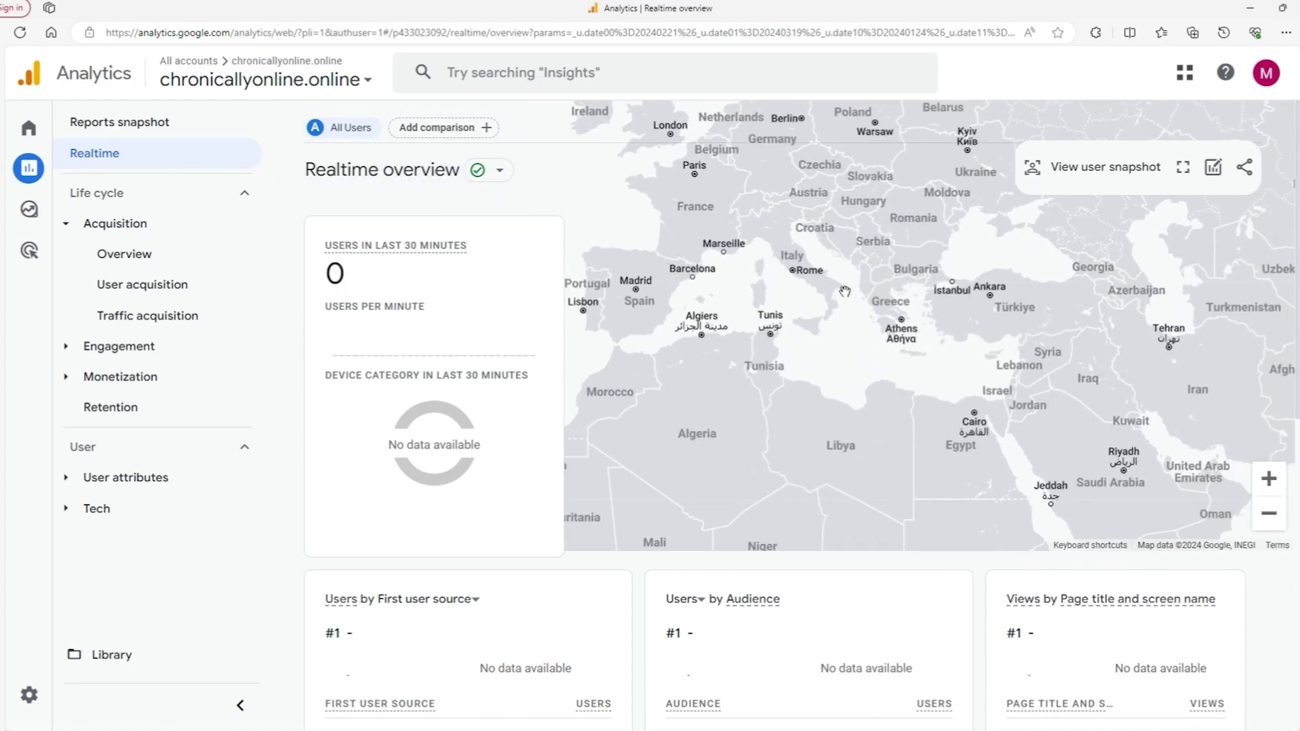
scroll(1138, 610, down, 5)
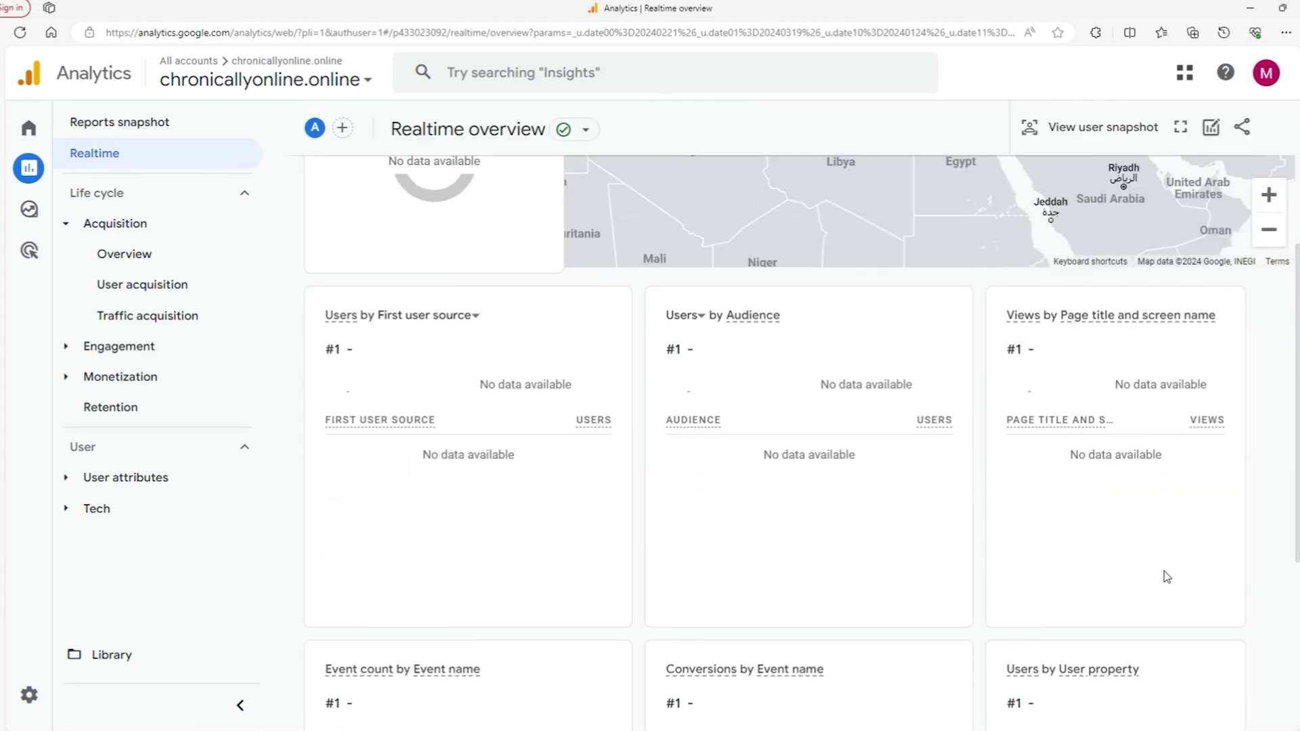
scroll(1124, 542, down, 3)
scroll(1141, 543, down, 1)
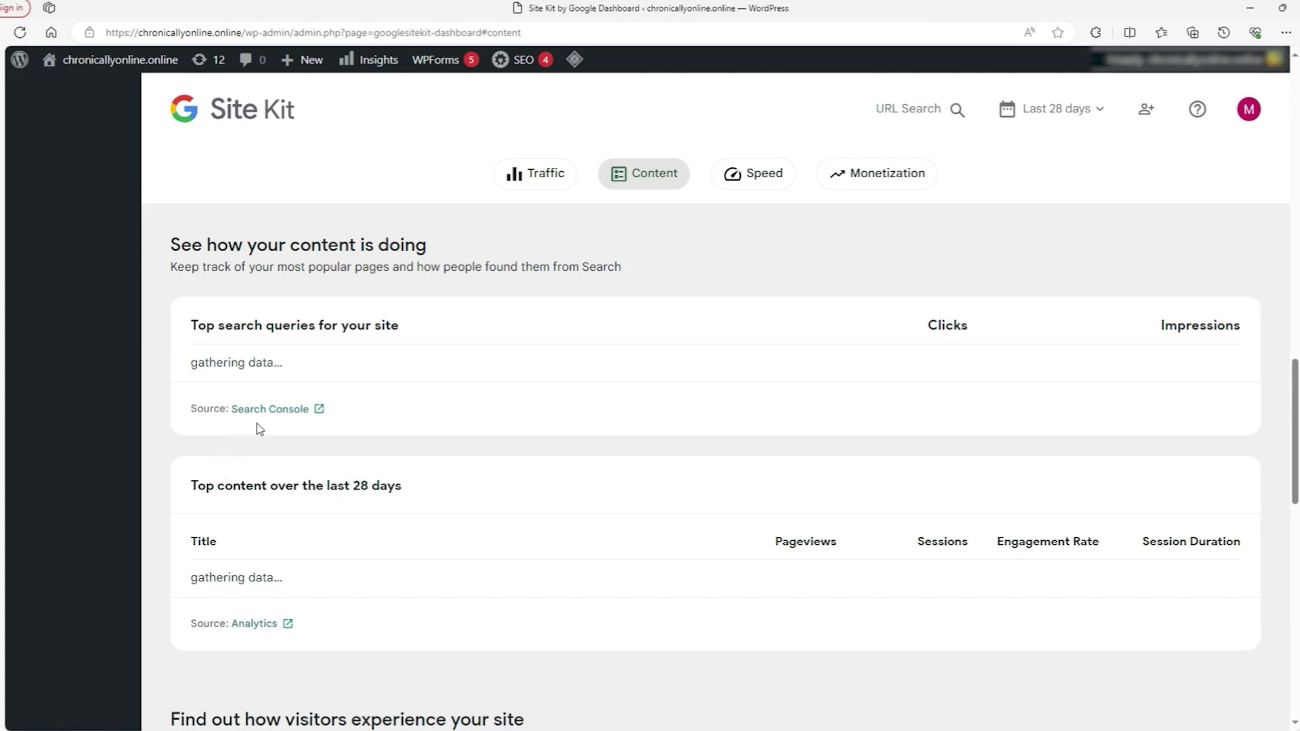
Open the site's Search Console Performance, Page indexing, Sitemaps and Removals reports
click(274, 411)
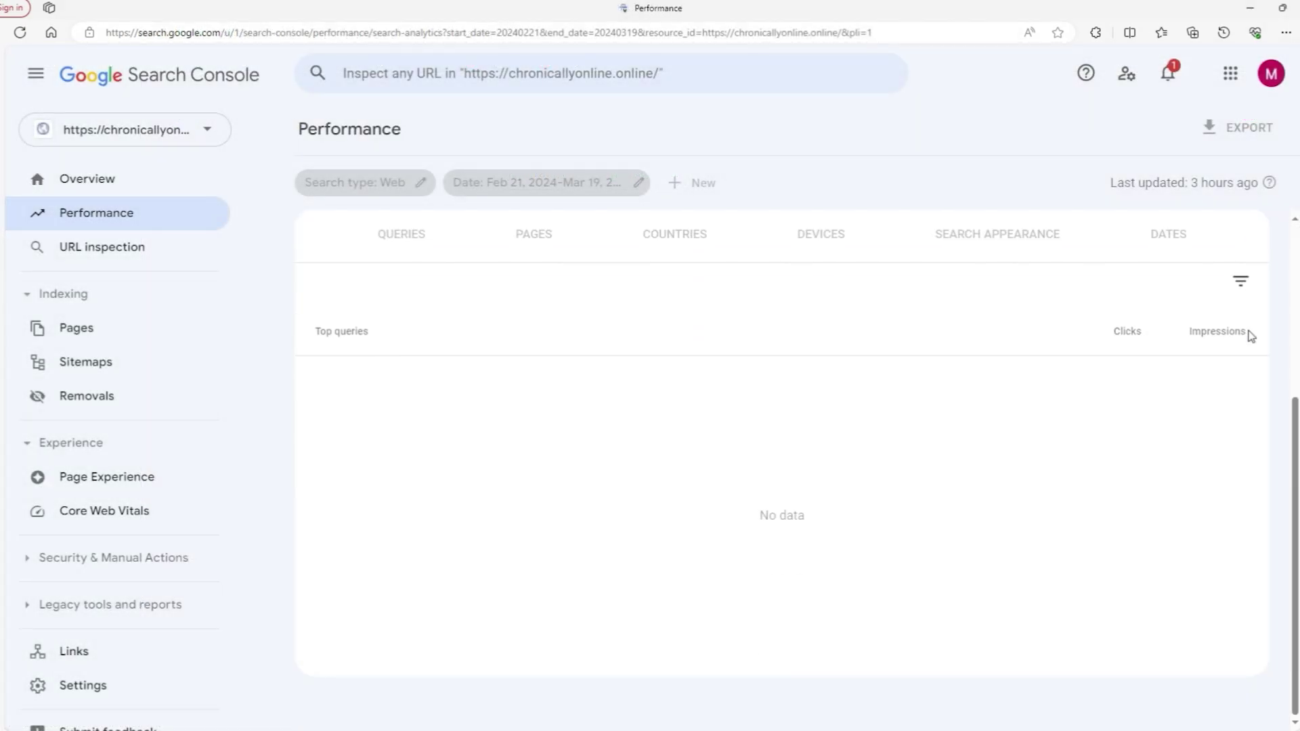
click(151, 246)
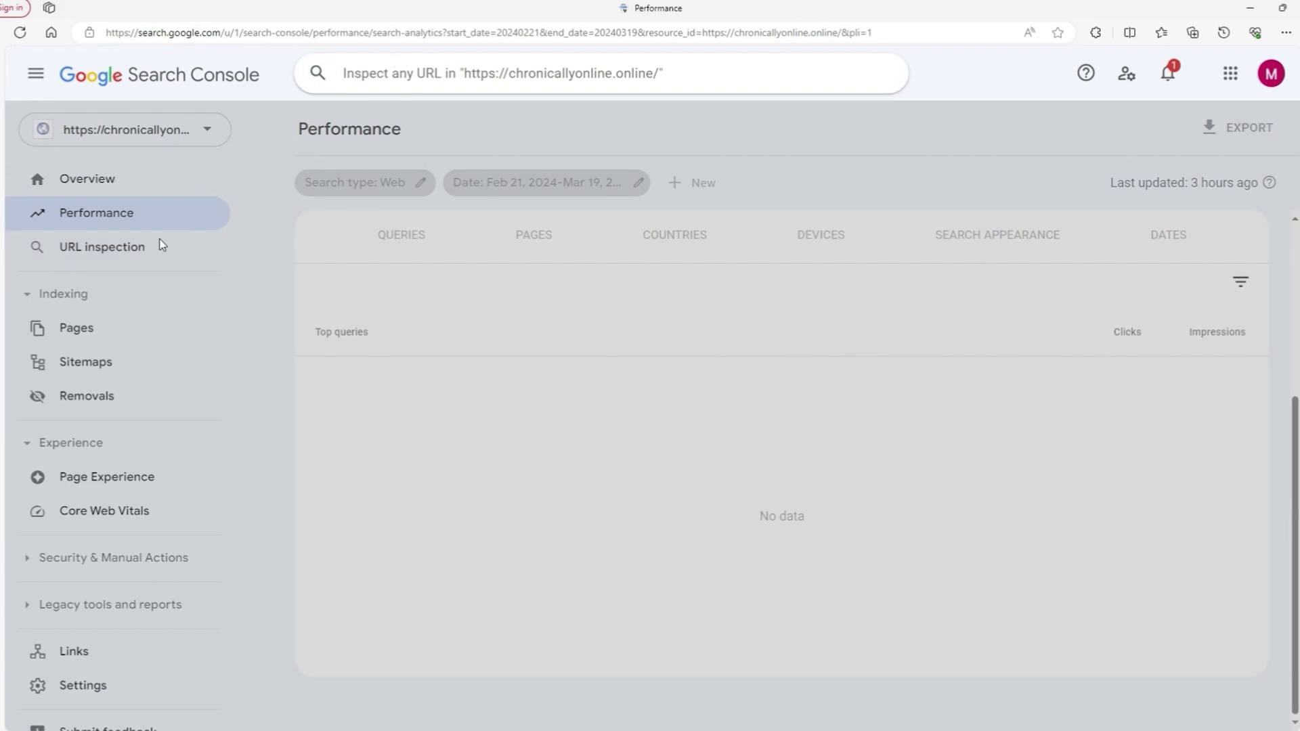
click(88, 331)
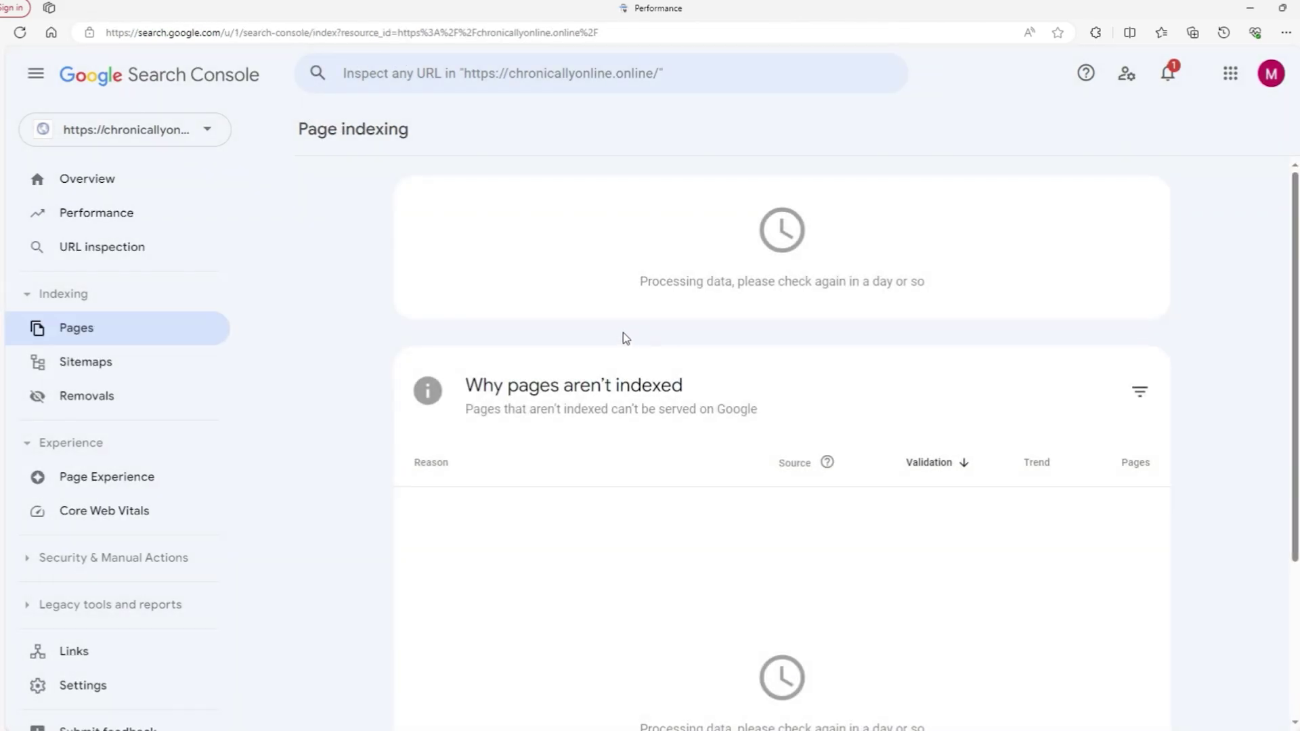
scroll(1124, 324, down, 3)
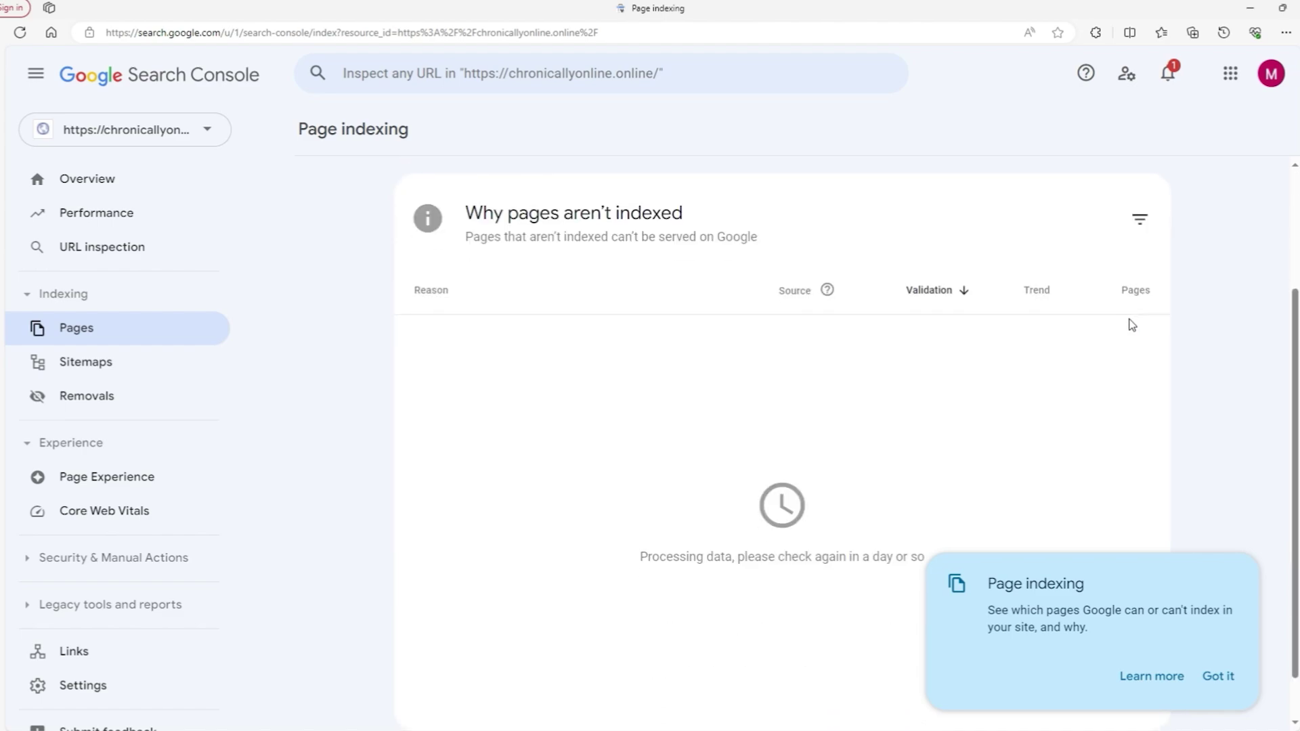
scroll(1132, 325, down, 1)
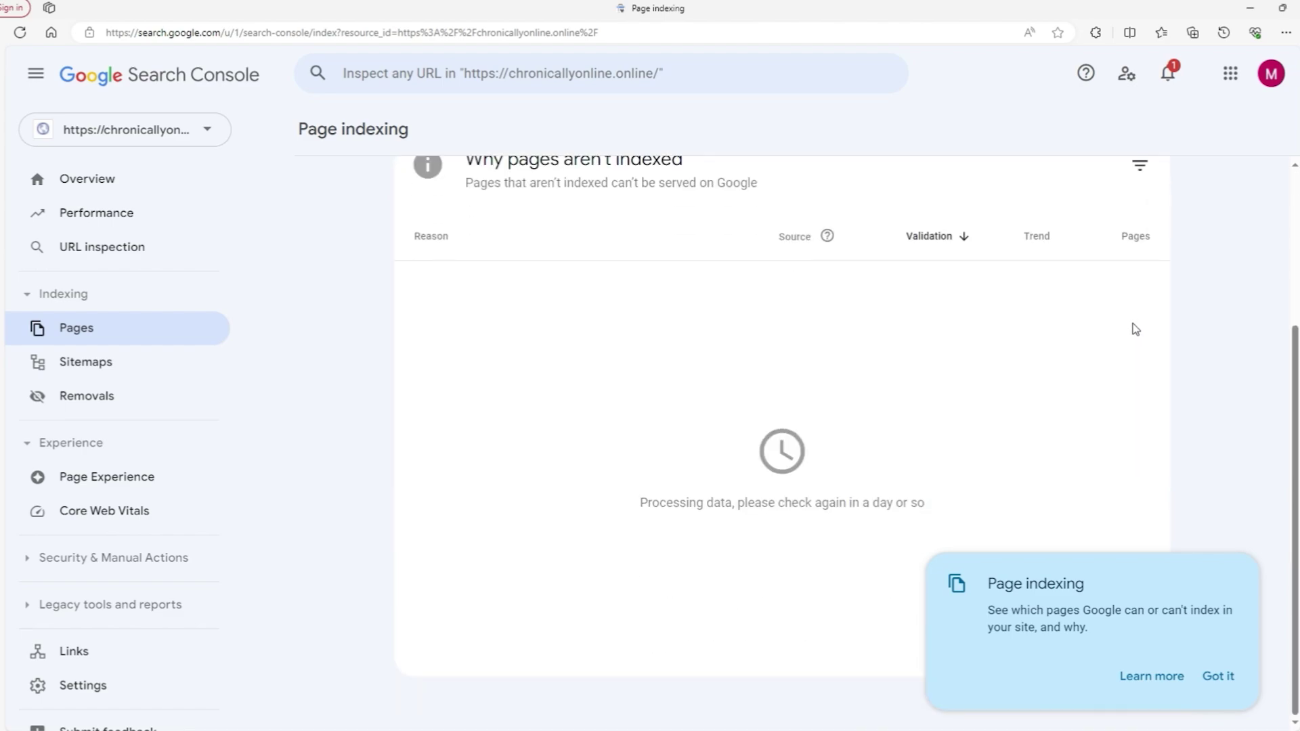
click(94, 365)
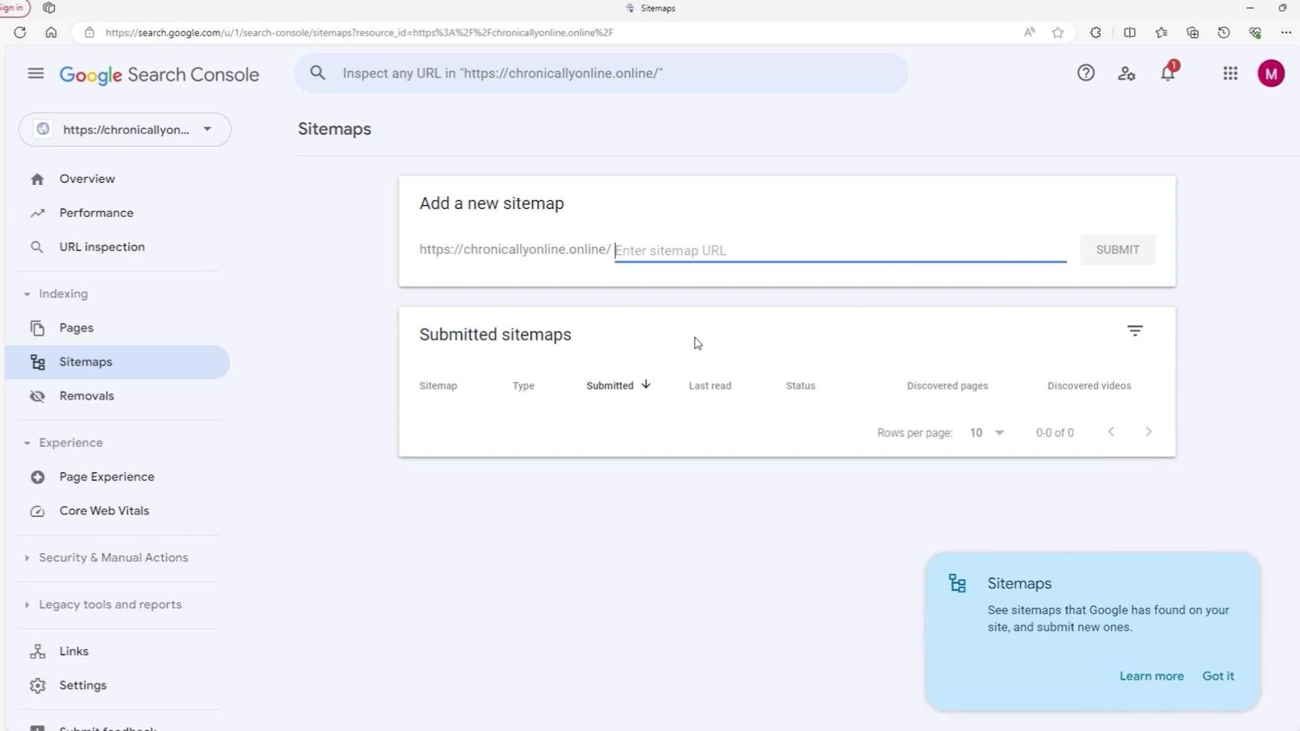
click(151, 393)
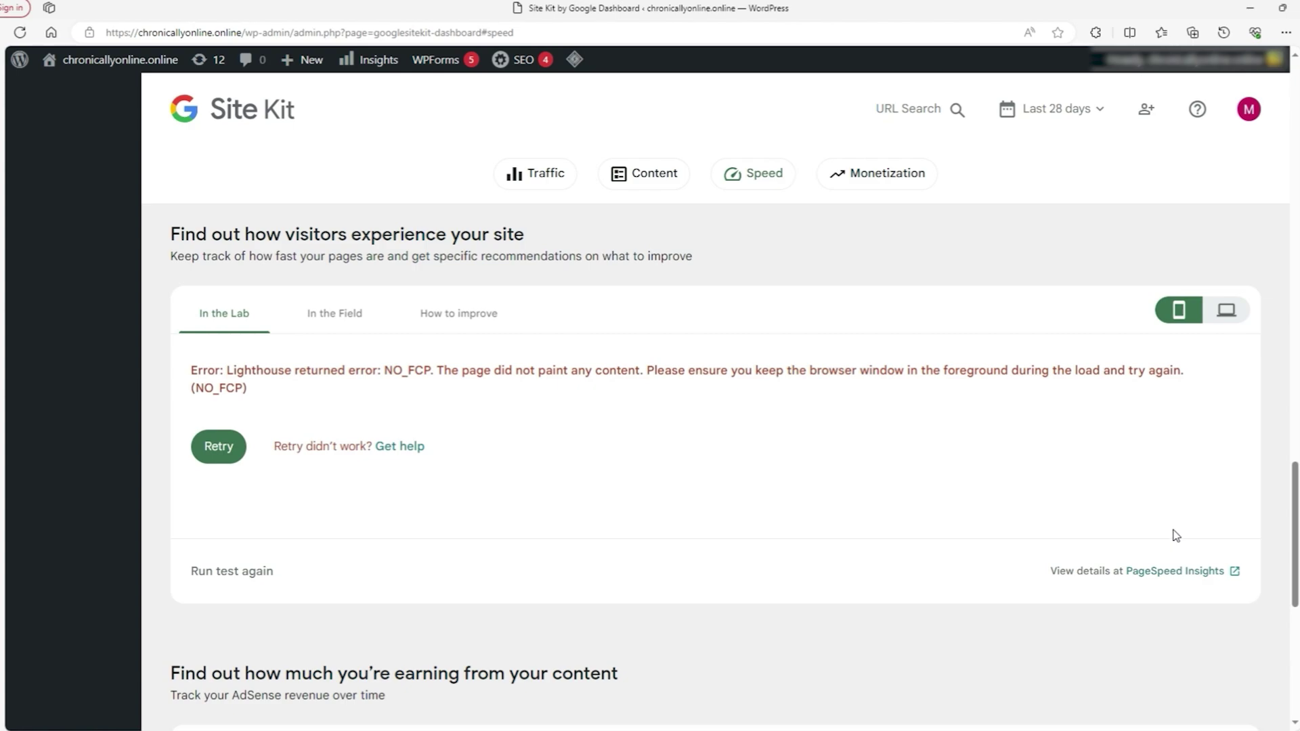
Switch the Site Kit Speed report to its In the Field data, showing the NO_FCP error
click(335, 319)
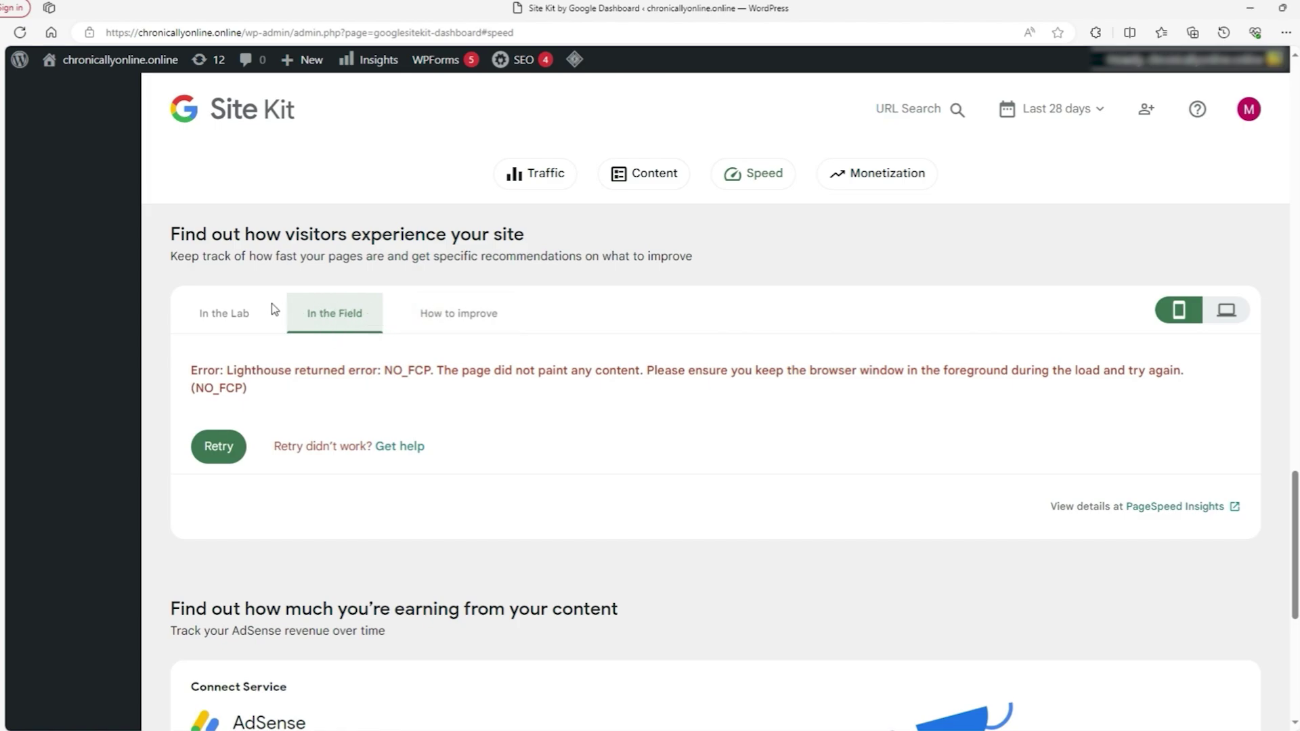
Open the full PageSpeed Insights mobile report and scroll through its NO_FCP metric errors
click(467, 320)
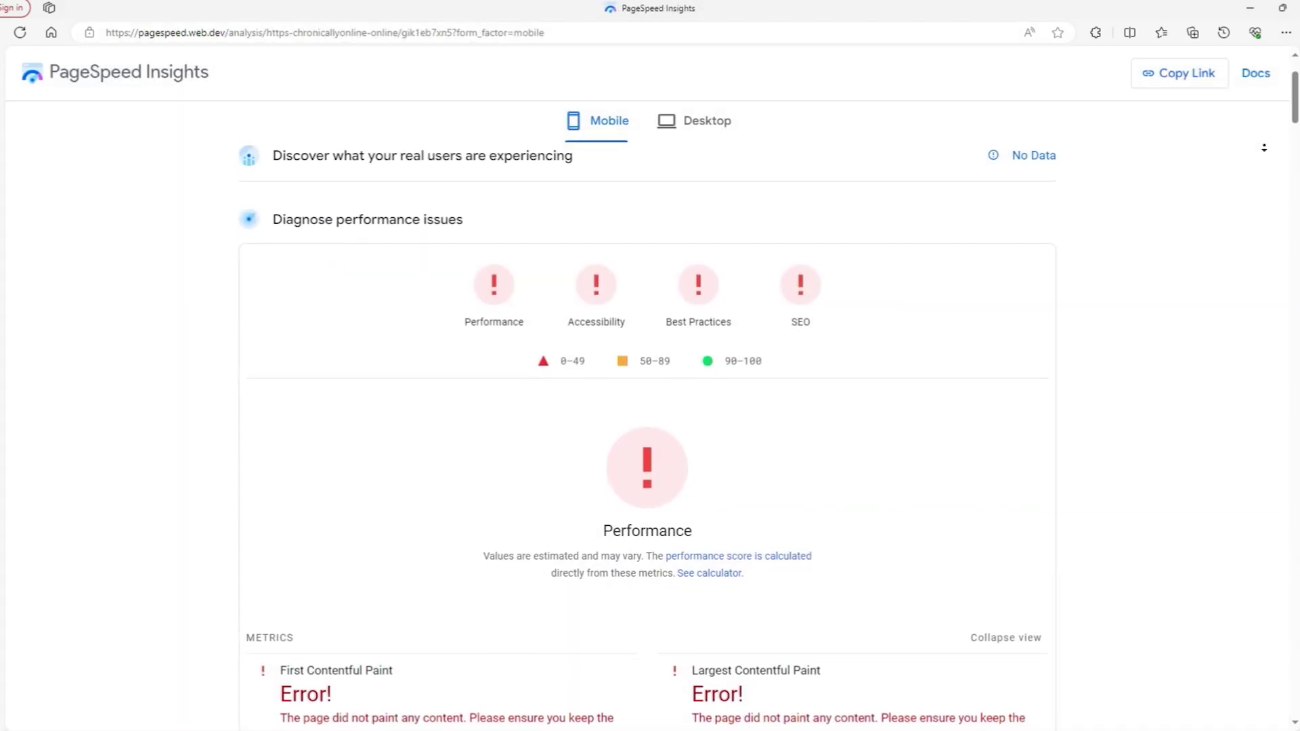
scroll(1263, 147, down, 2)
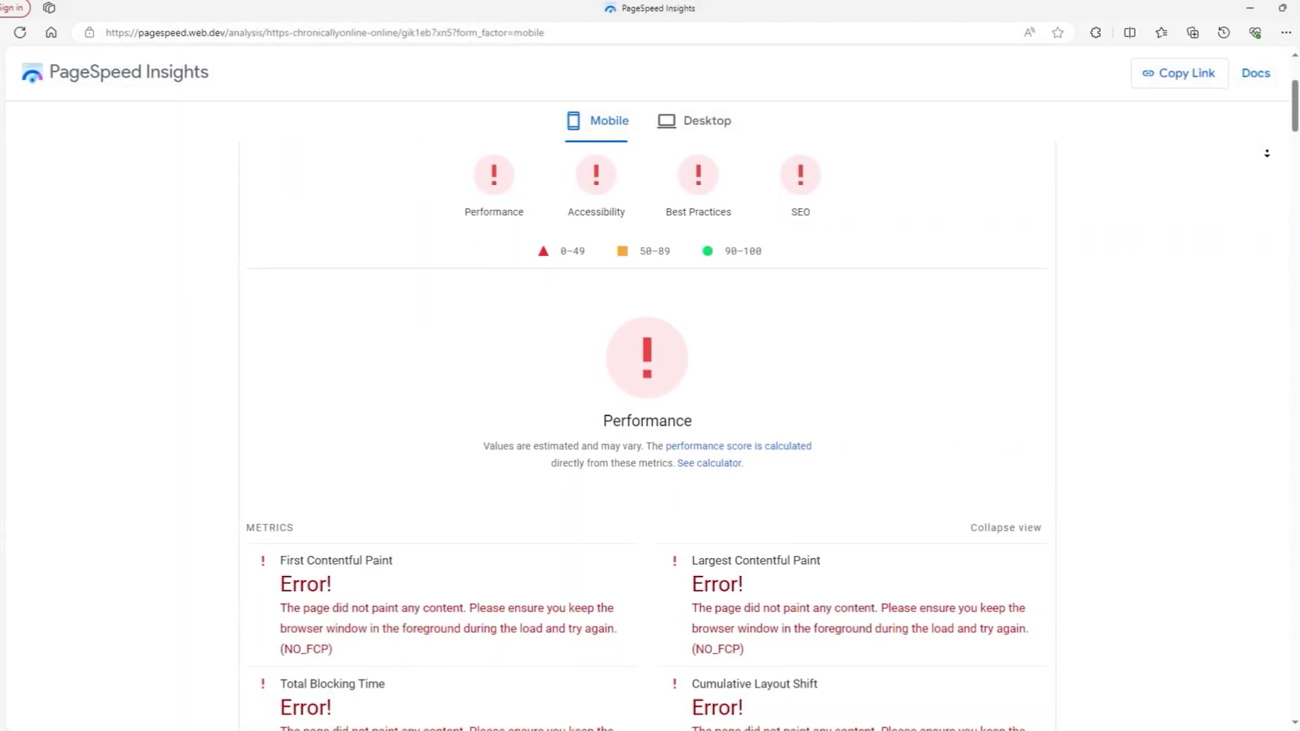
scroll(1267, 153, down, 2)
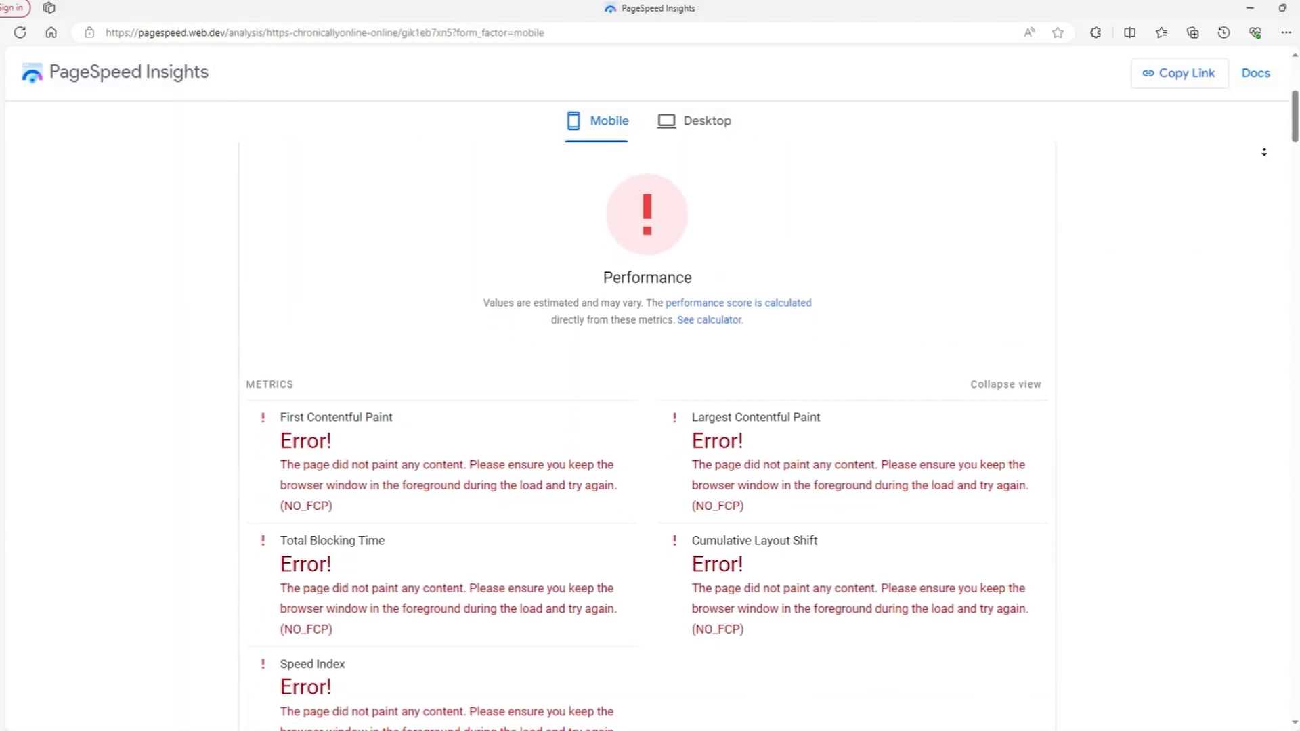
scroll(1263, 152, down, 2)
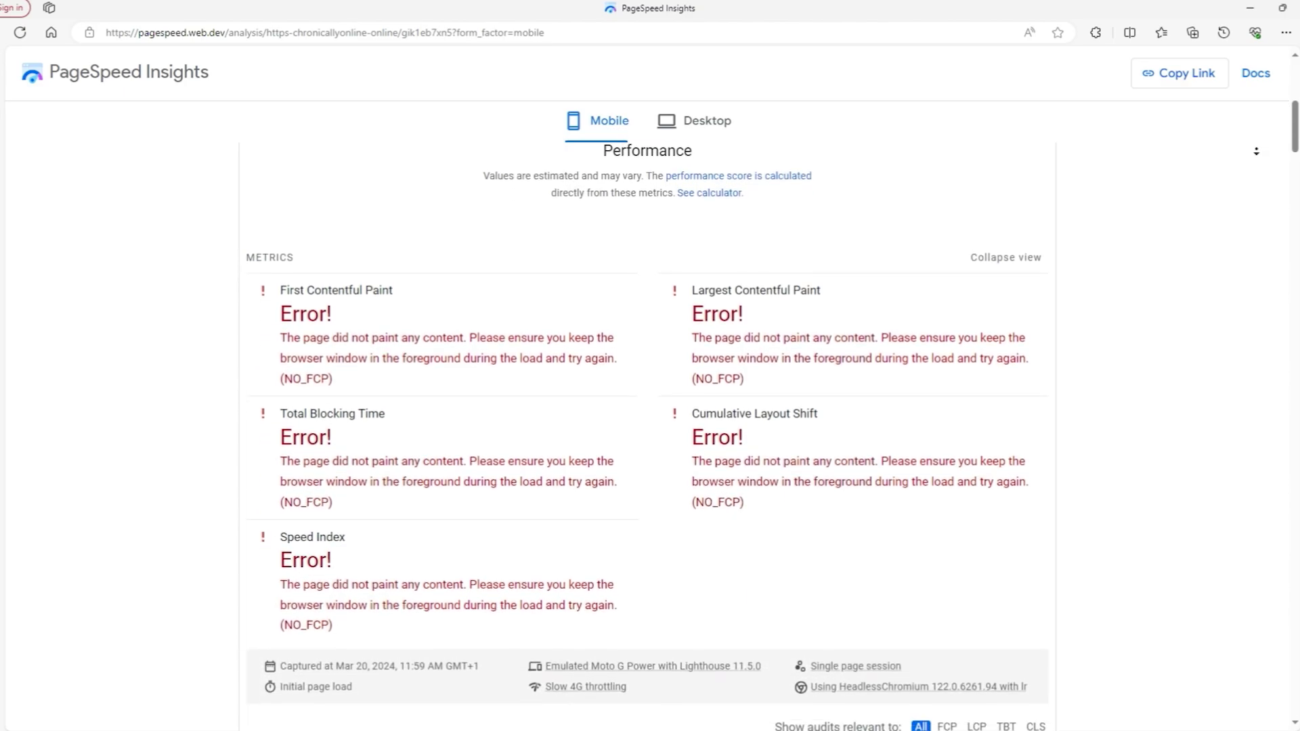
scroll(1256, 151, down, 1)
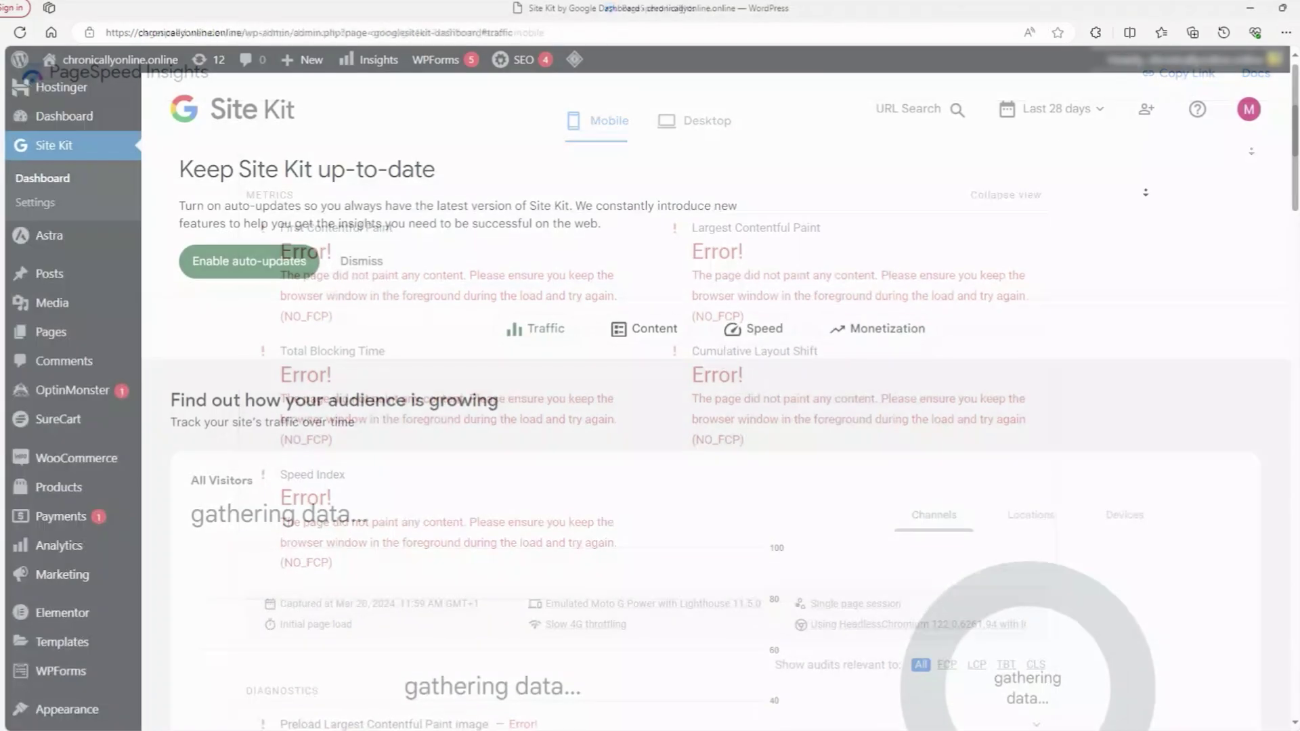
scroll(1146, 192, down, 2)
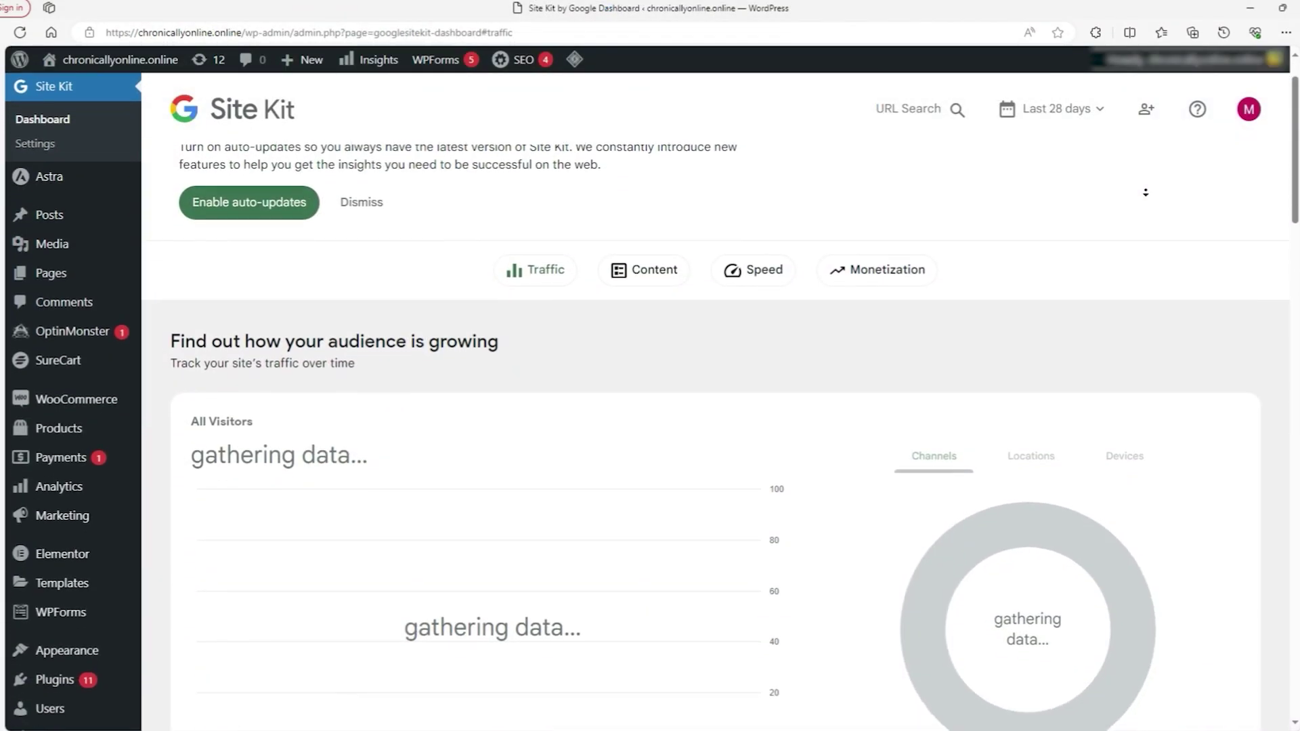
scroll(1146, 193, down, 2)
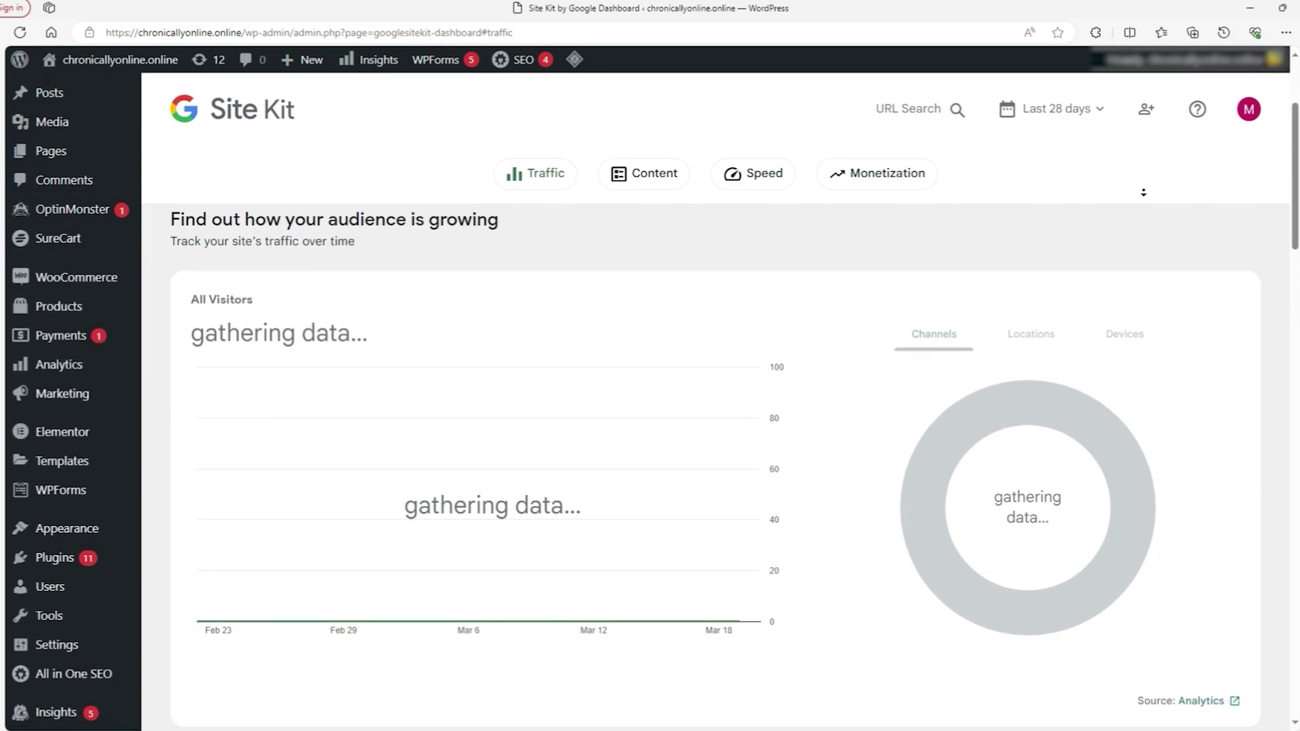
scroll(1143, 193, down, 2)
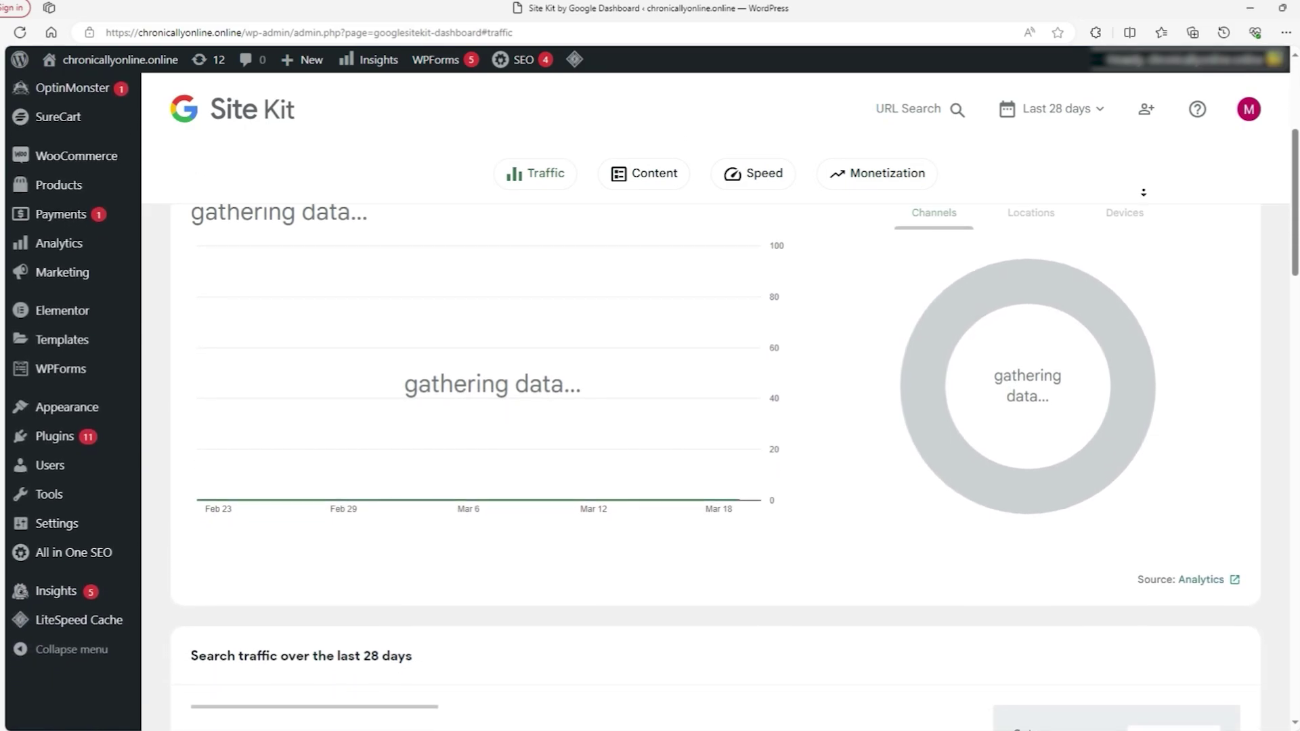
scroll(1144, 192, down, 2)
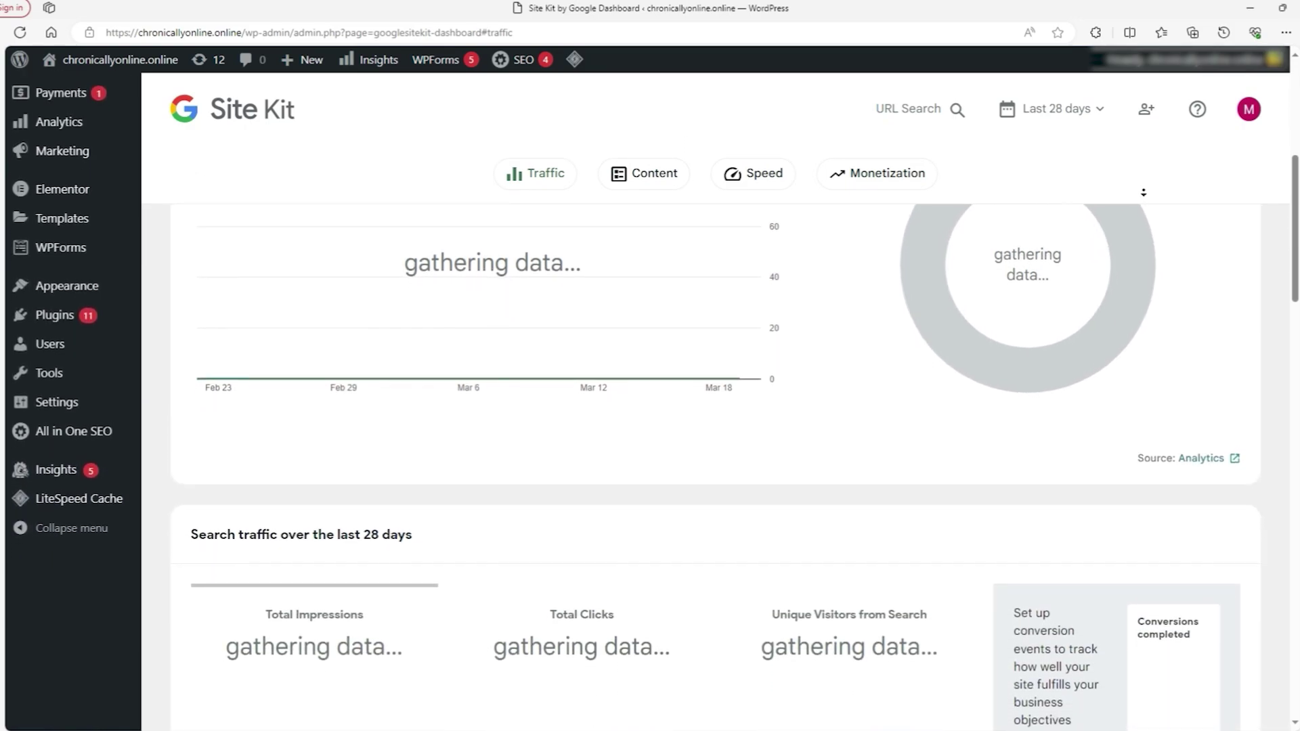
scroll(1144, 192, down, 2)
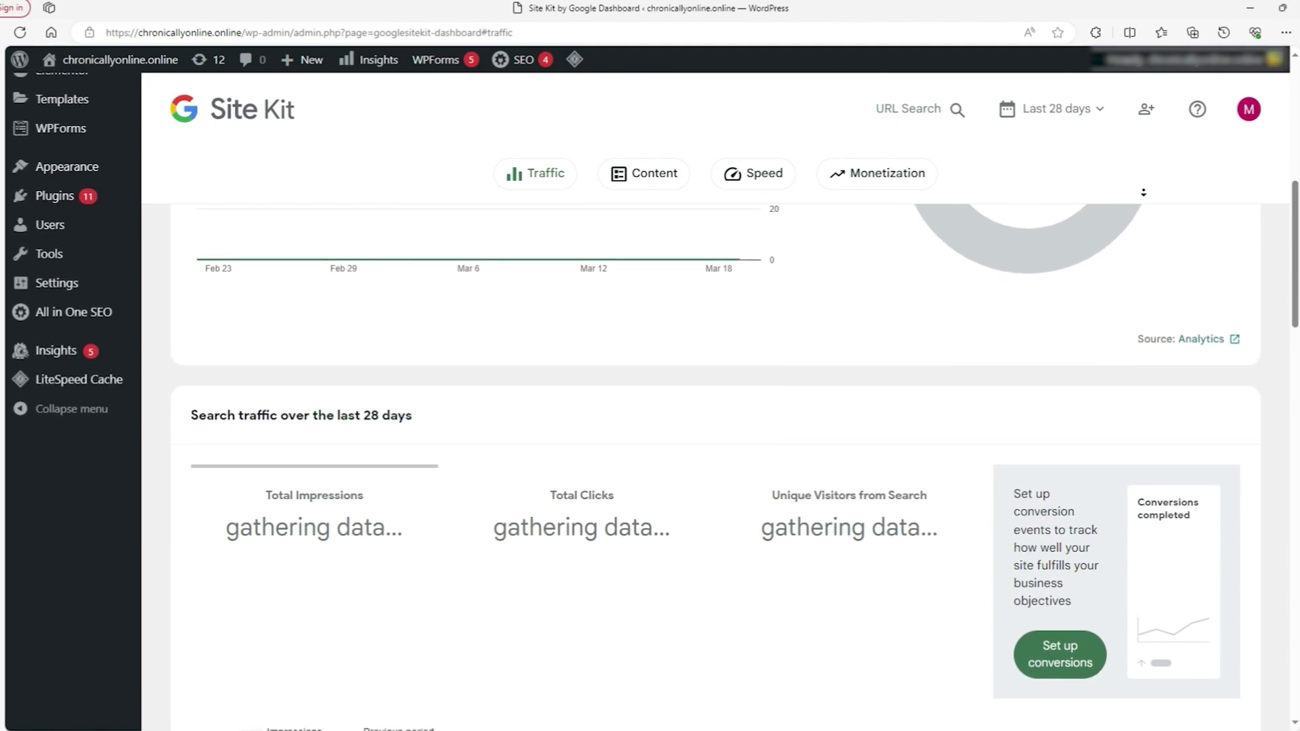
scroll(1143, 192, down, 2)
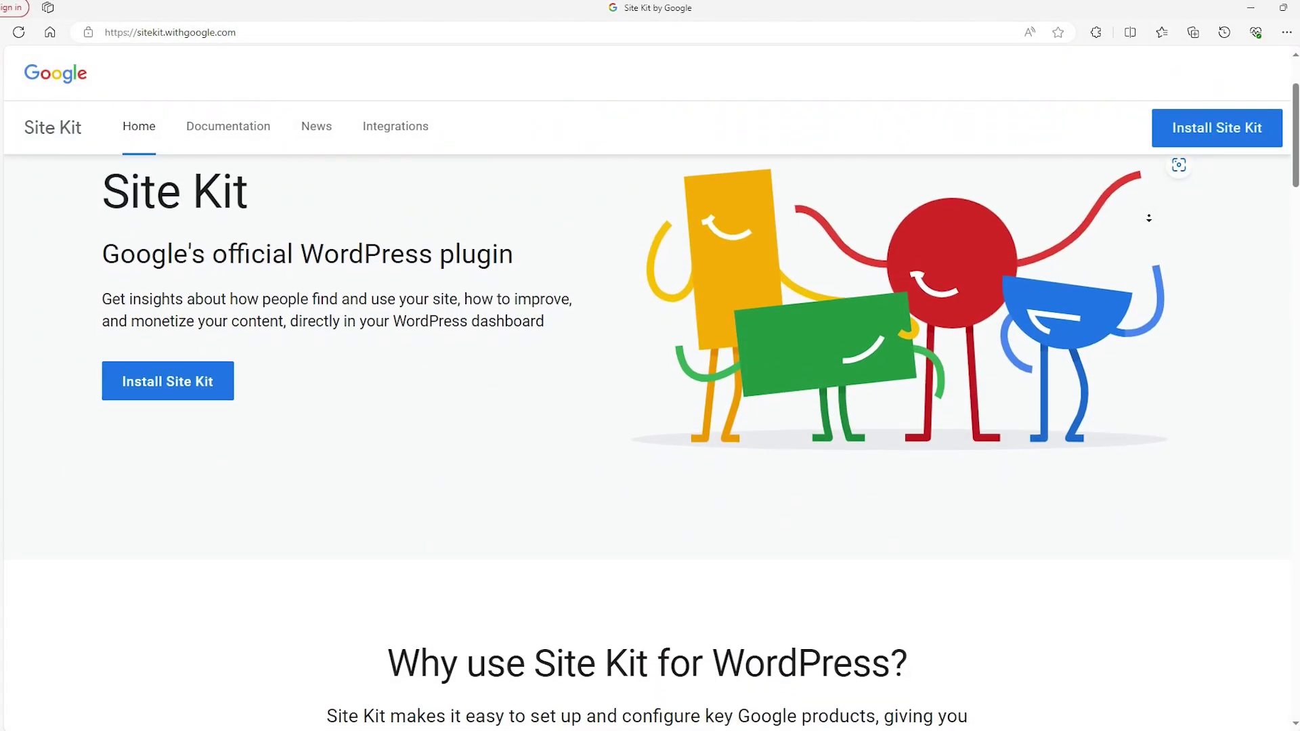
Scroll sitekit.withgoogle.com down to the What's included list of Search Console, Analytics, PageSpeed Insights and AdSense
scroll(1149, 218, down, 2)
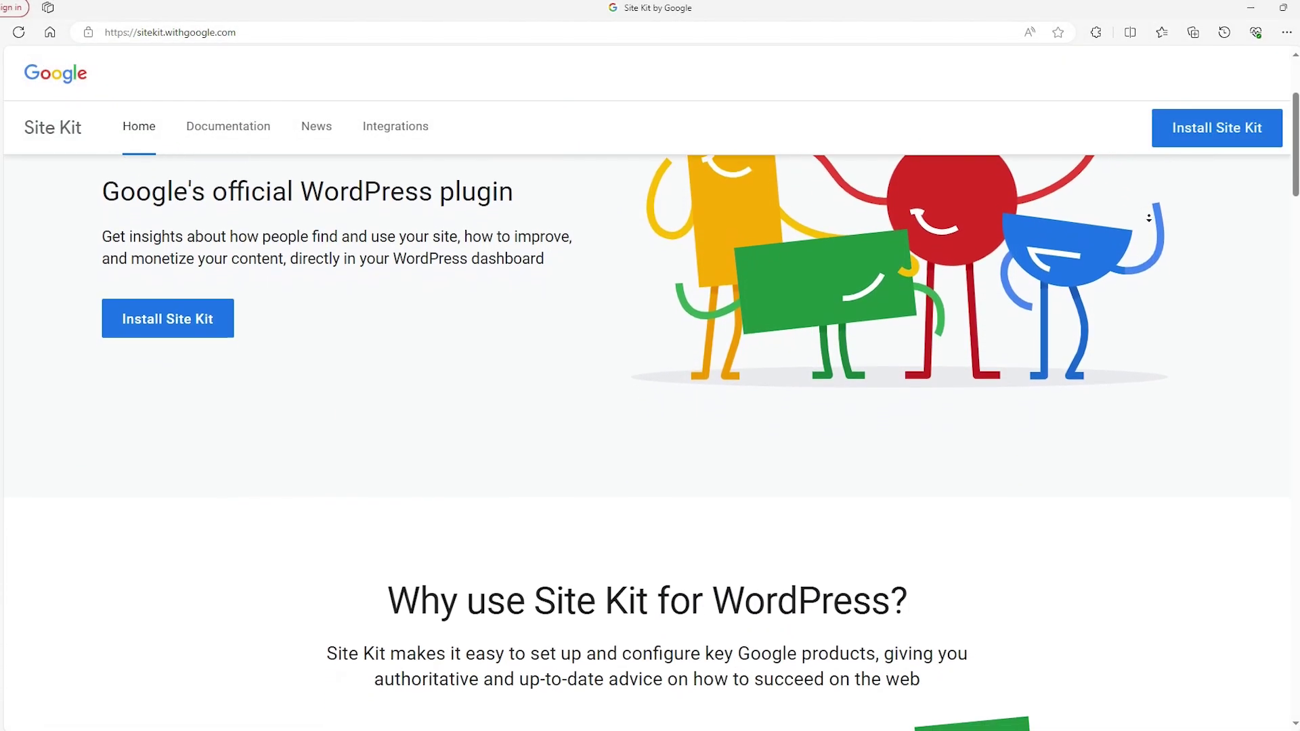
scroll(1149, 218, down, 2)
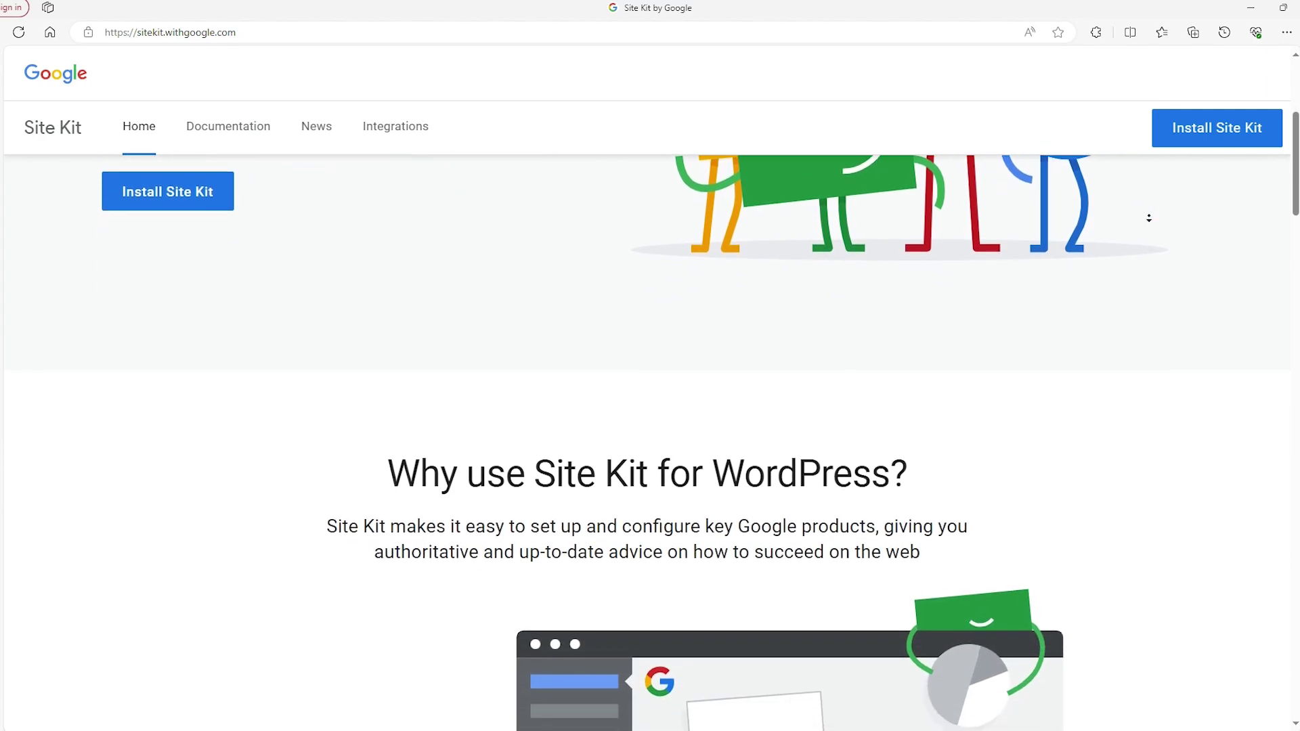
scroll(1149, 219, down, 2)
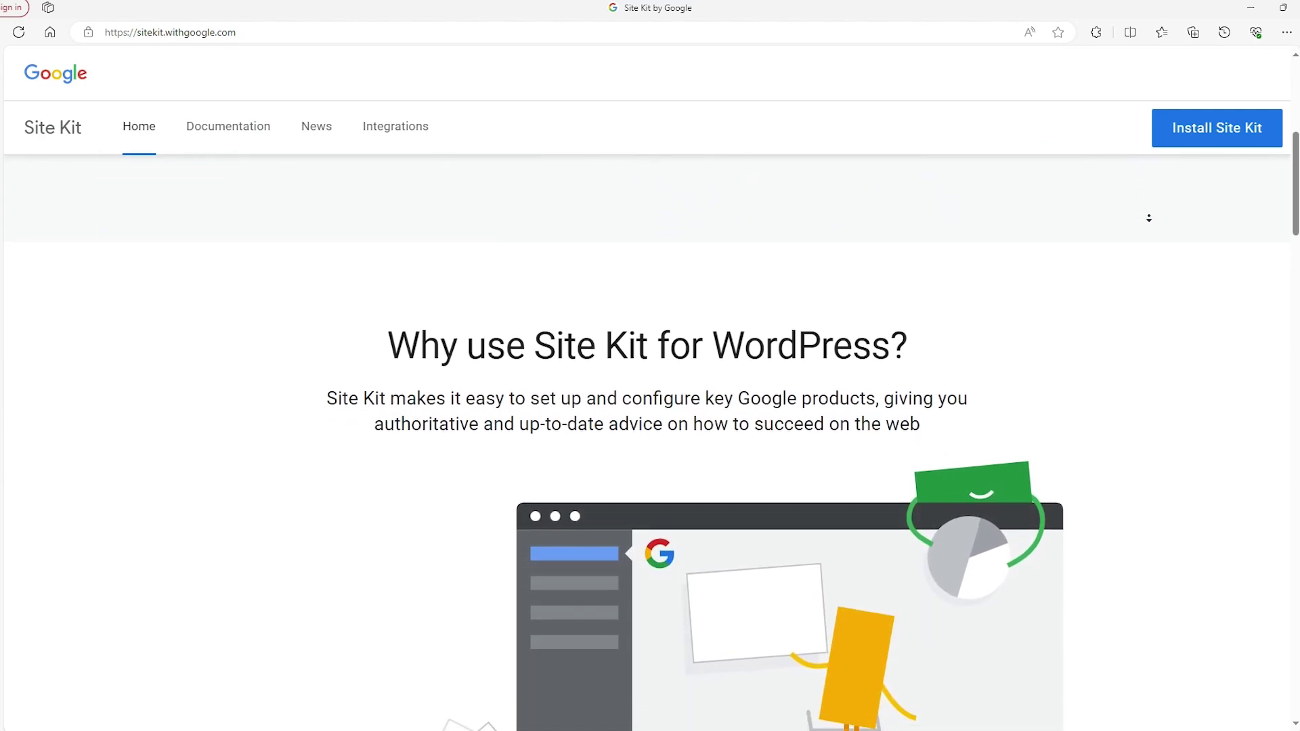
scroll(1149, 218, down, 2)
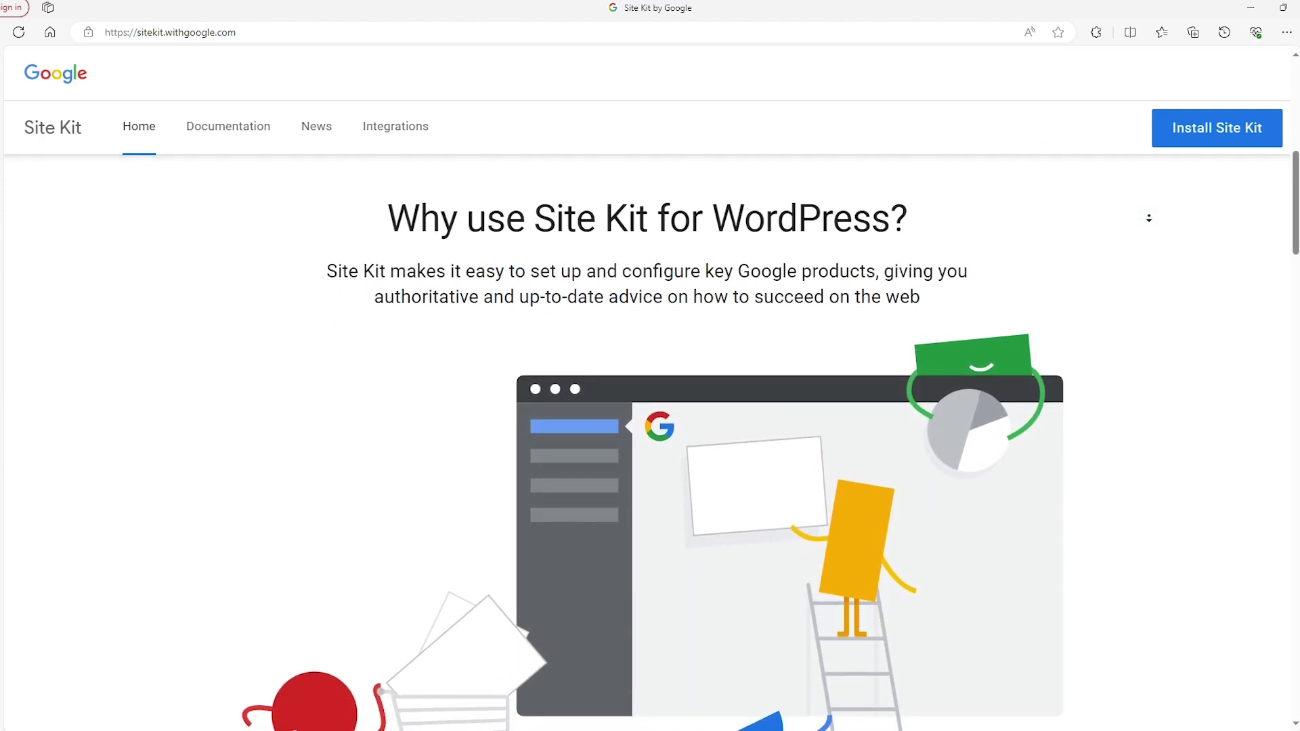
scroll(1149, 218, down, 2)
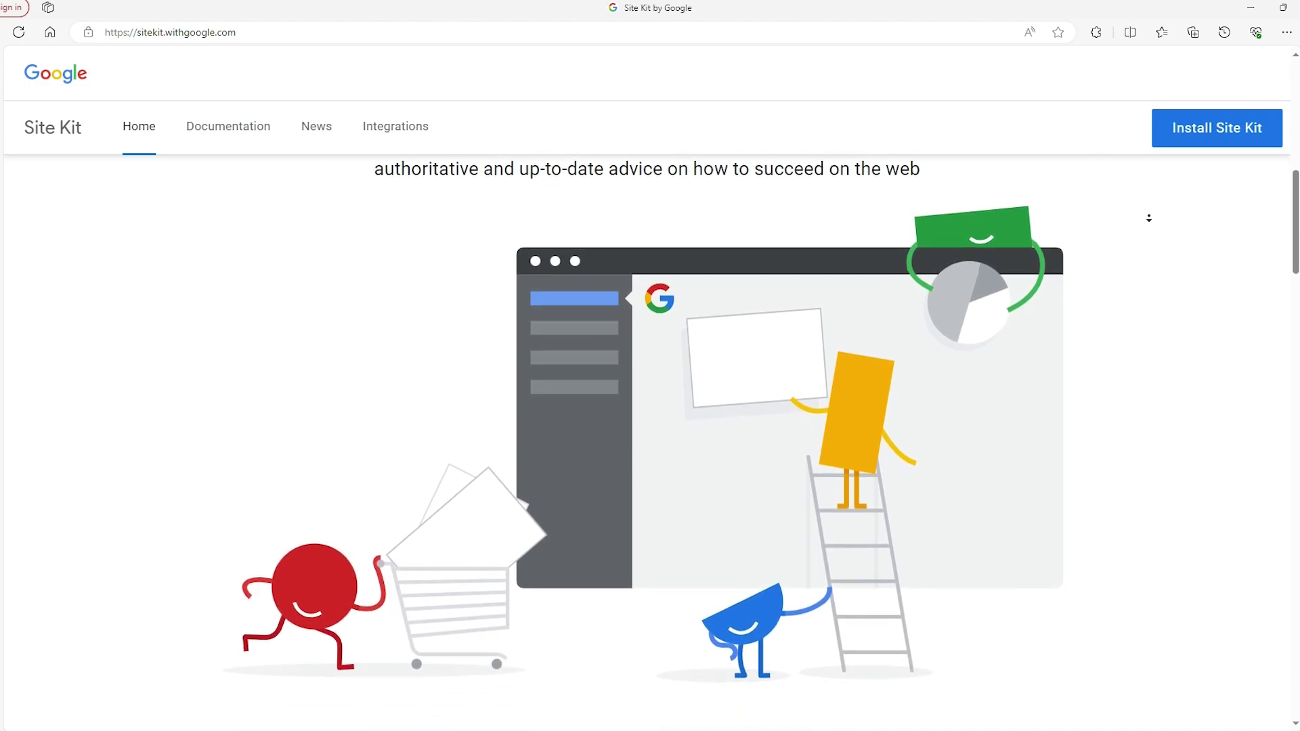
scroll(1149, 218, down, 2)
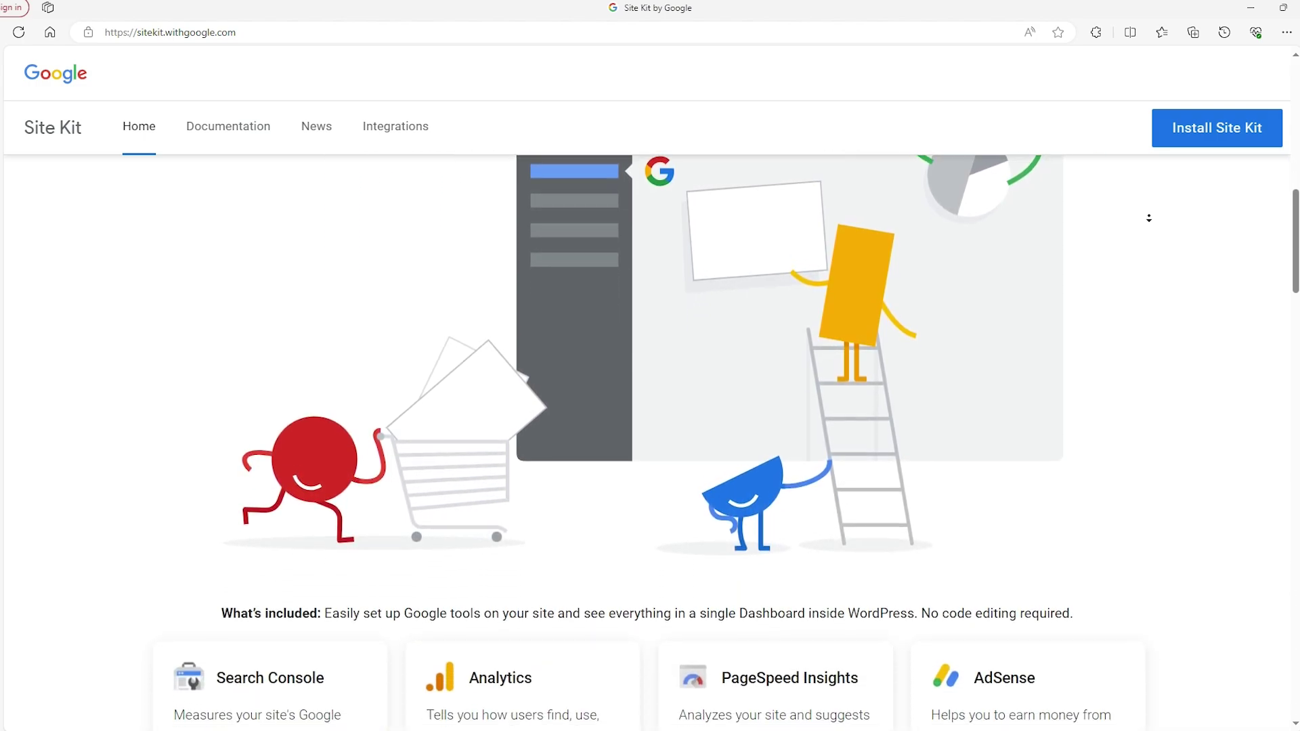
scroll(1149, 218, down, 2)
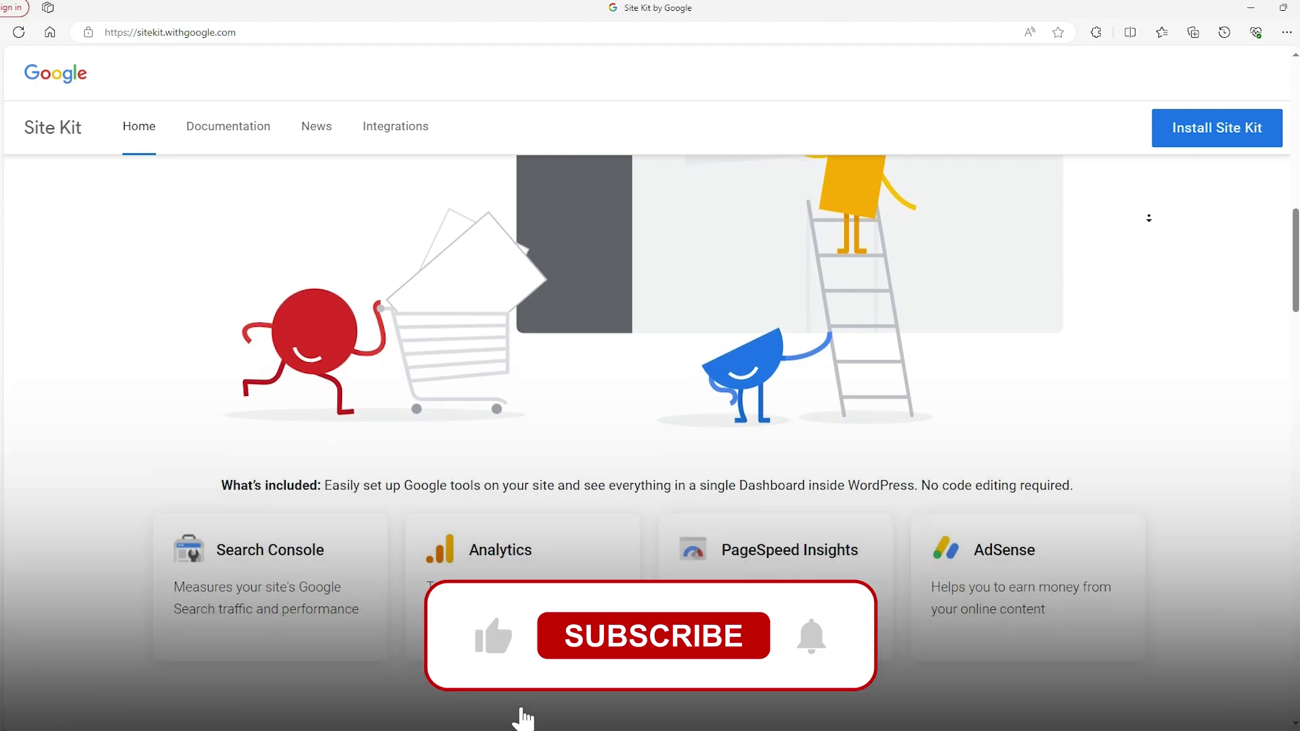
scroll(1149, 218, down, 2)
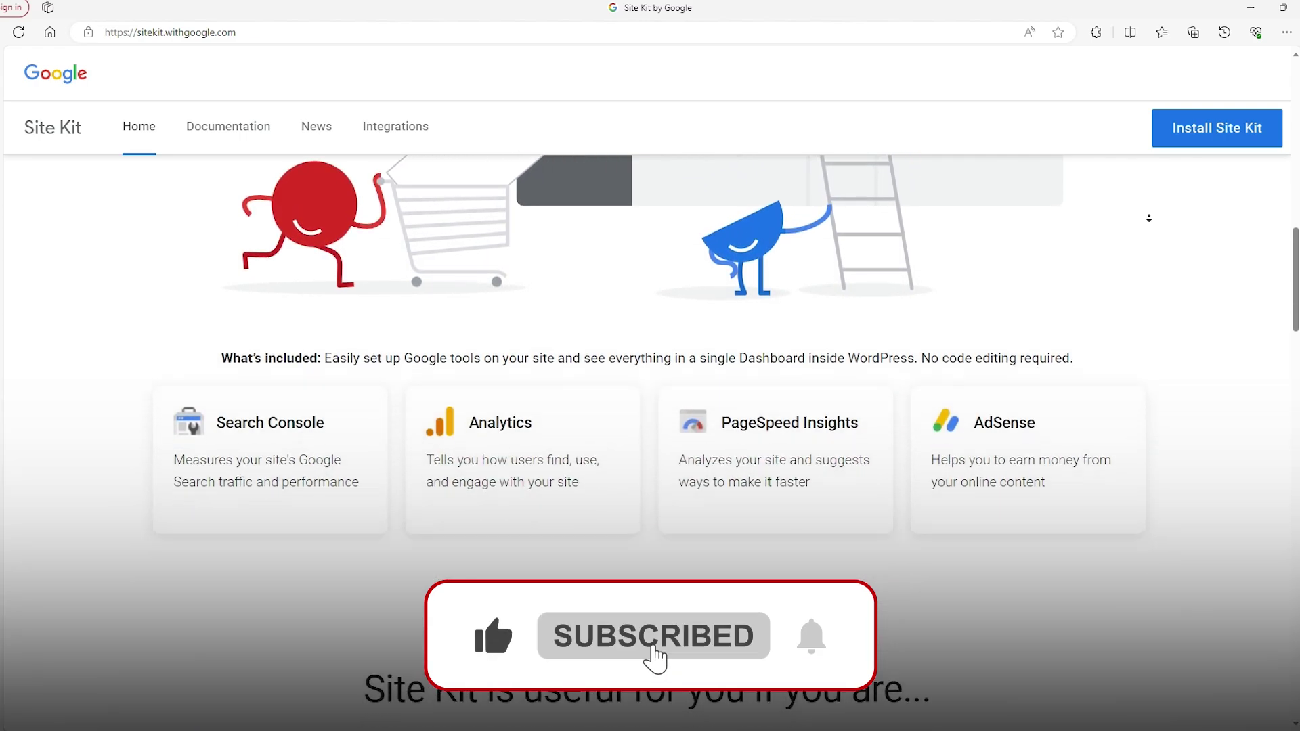
scroll(1149, 218, down, 2)
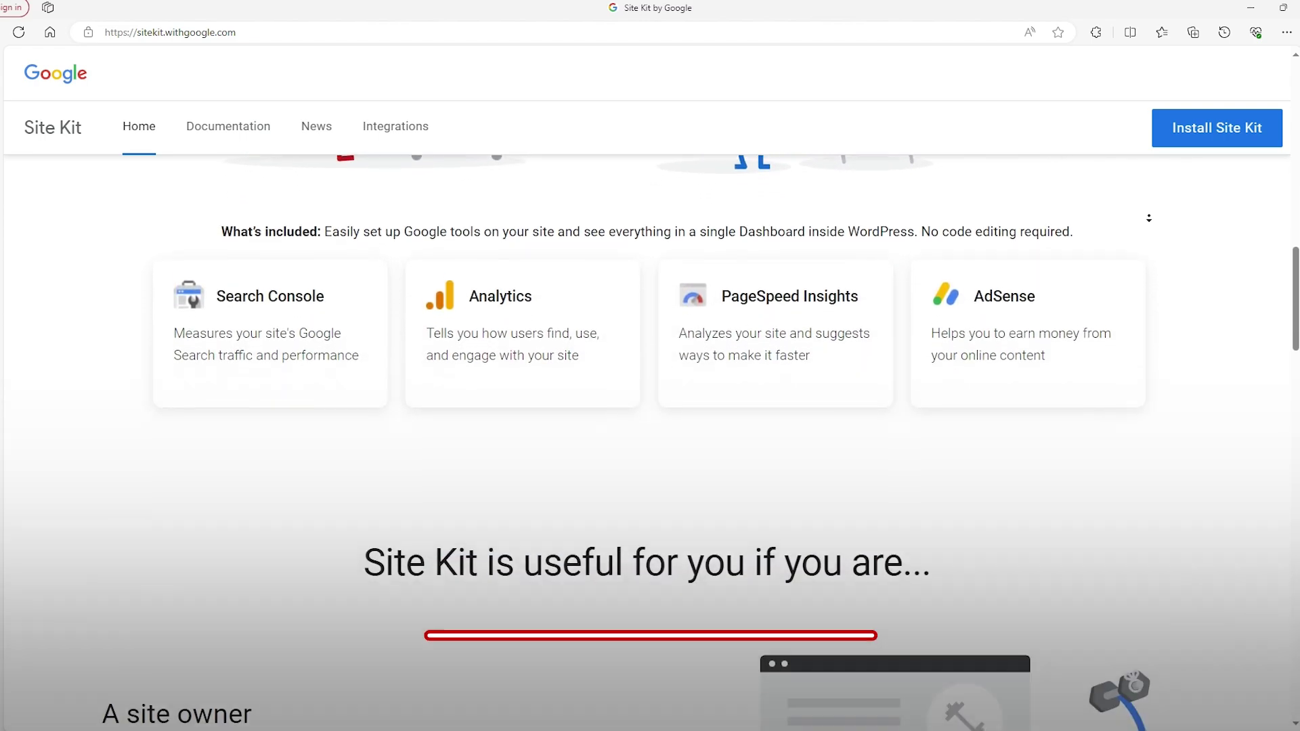
scroll(1149, 218, down, 2)
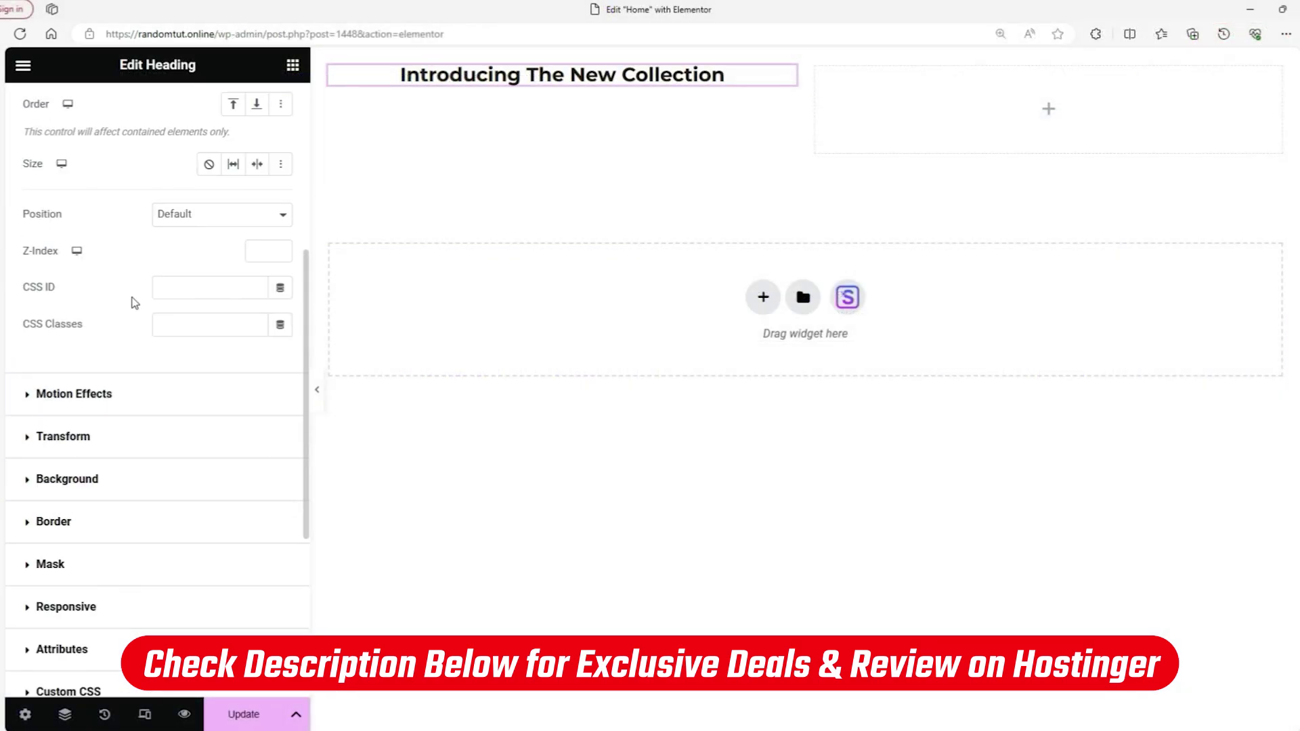
Change 'The Best From The Best' heading's Size option to Large
scroll(135, 339, up, 5)
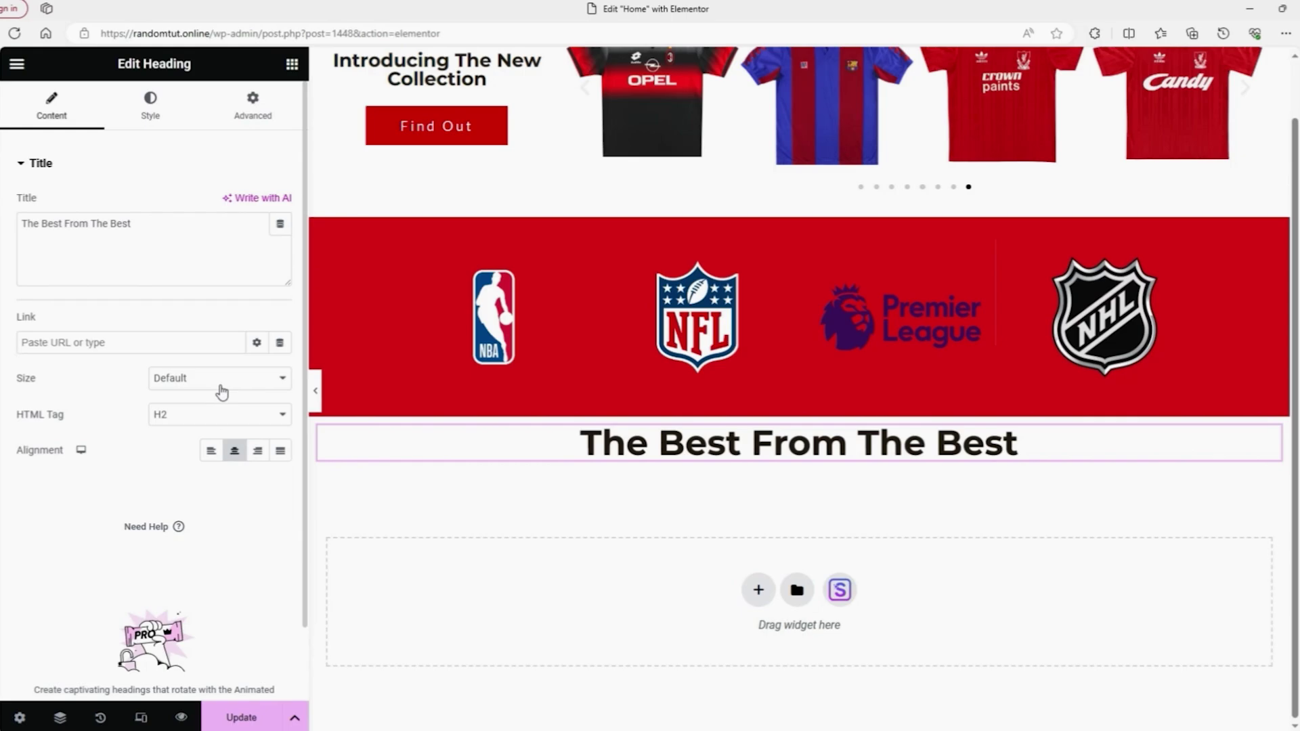
click(222, 391)
click(170, 438)
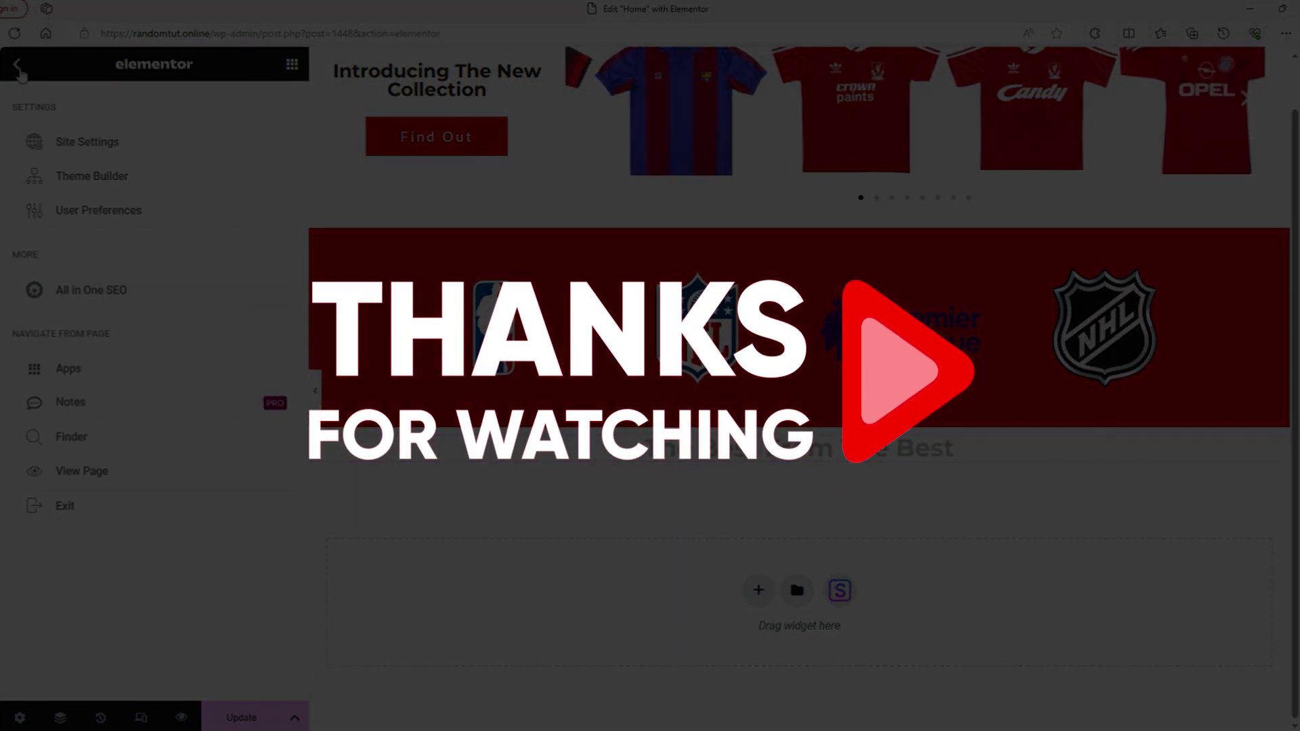